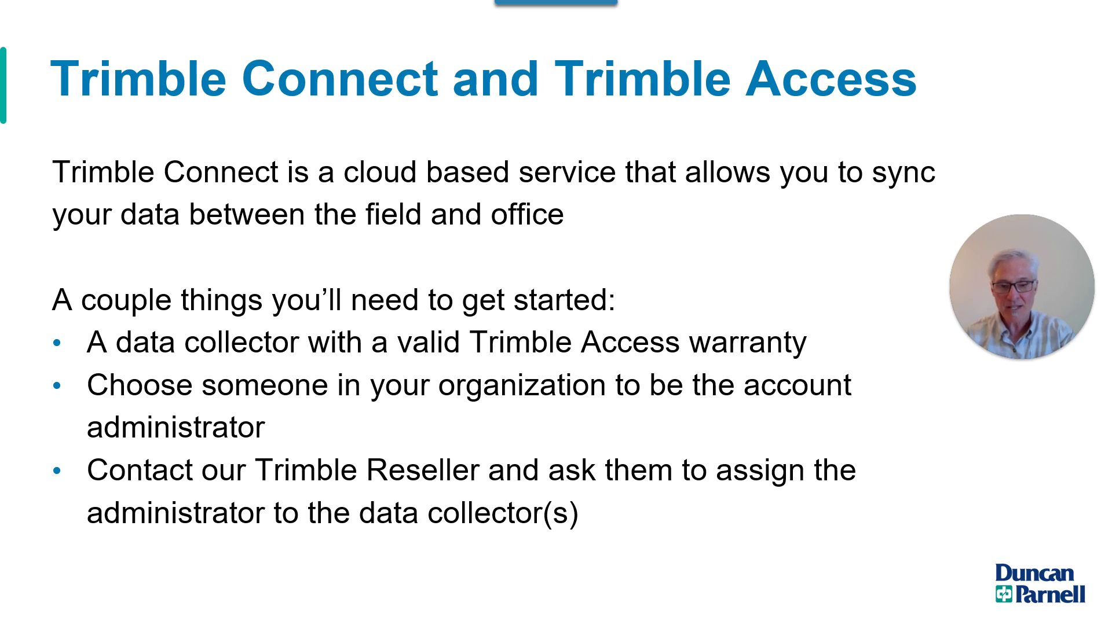
Open the Trimble Connect Business welcome email in Outlook and scroll to its License Manager instructions
key(super)
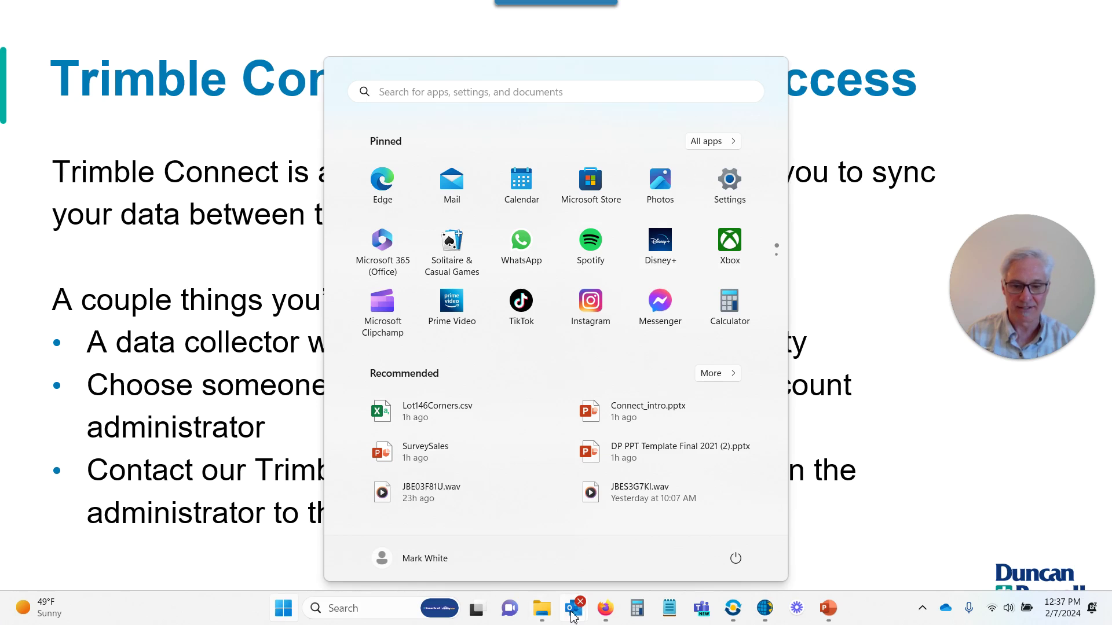
mouse_move(574, 608)
click(634, 531)
scroll(889, 310, down, 3)
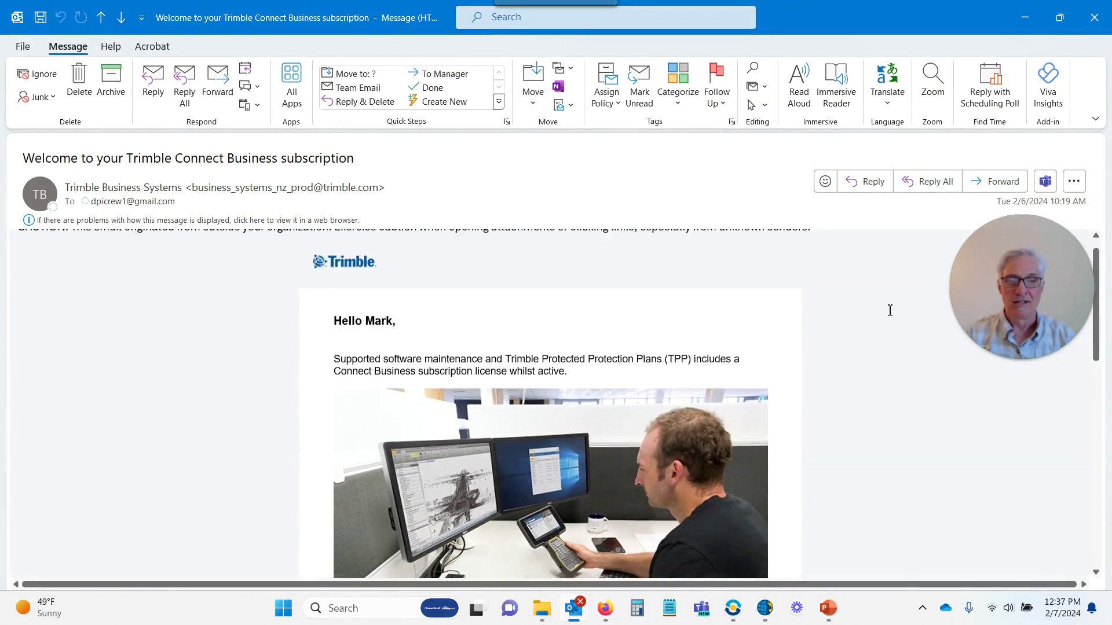
scroll(890, 310, up, 2)
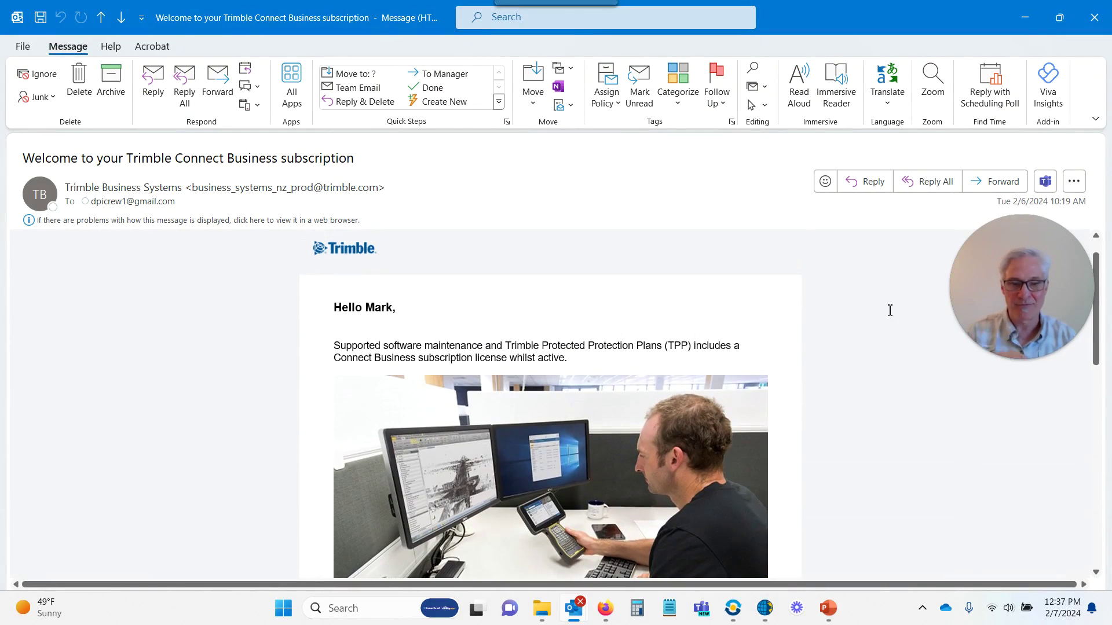
scroll(891, 310, down, 5)
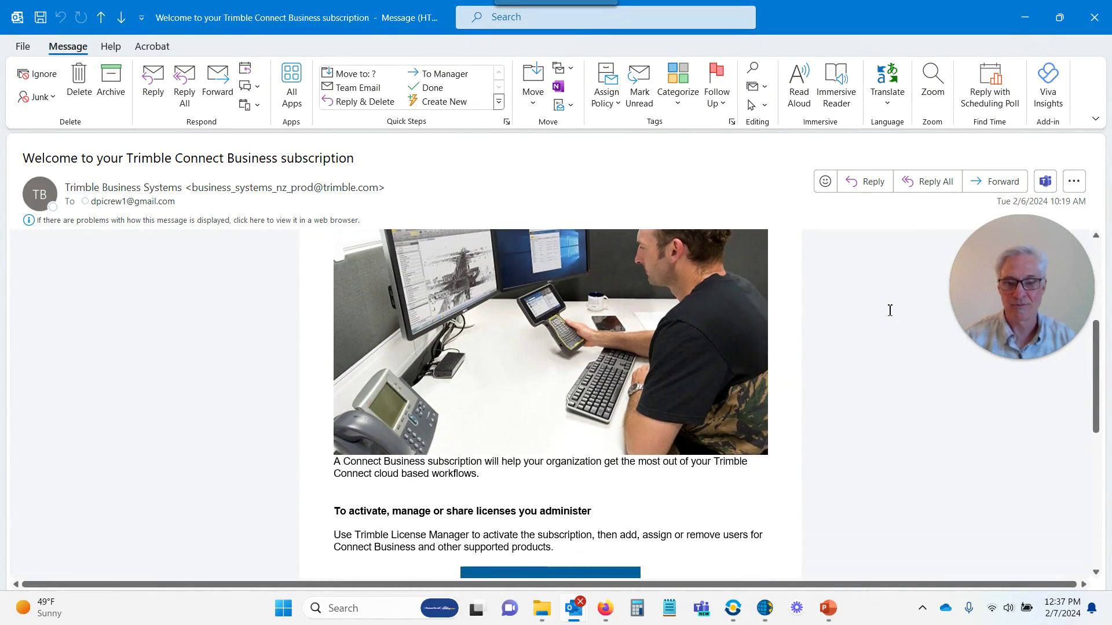
scroll(854, 337, down, 2)
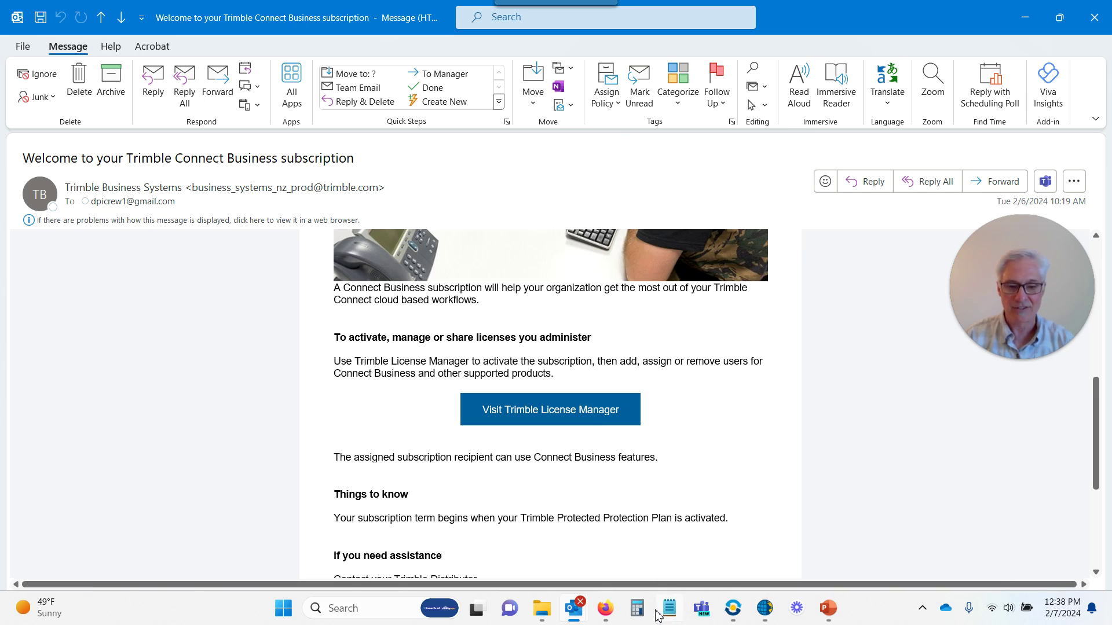
Maximize the Firefox License Manager window showing the three Connect Business seats
click(606, 614)
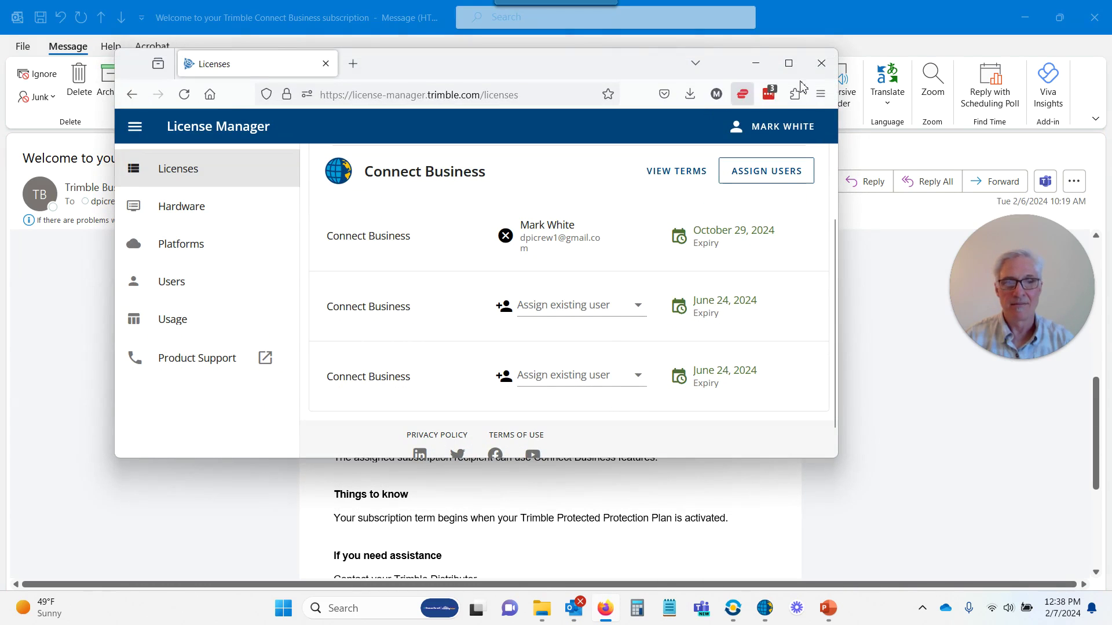
click(786, 69)
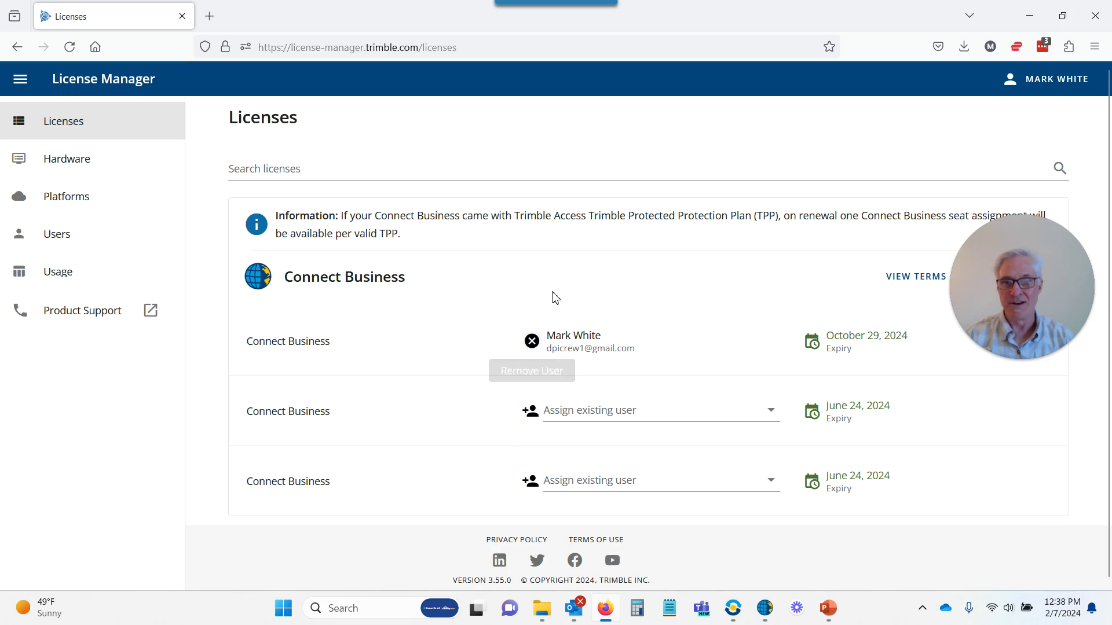
scroll(553, 299, down, 1)
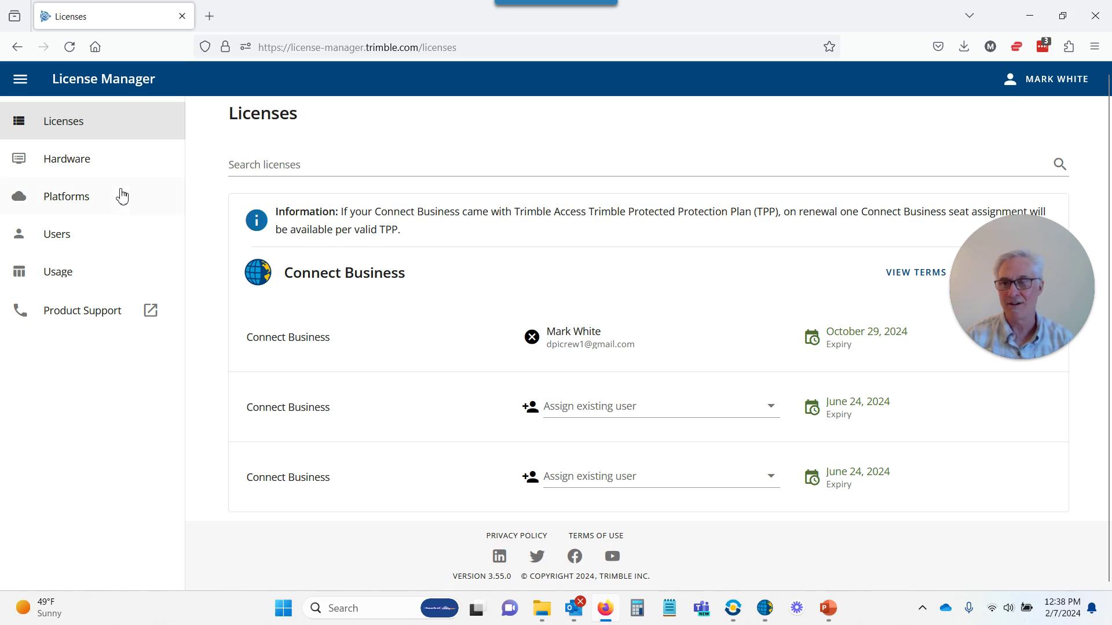
click(90, 168)
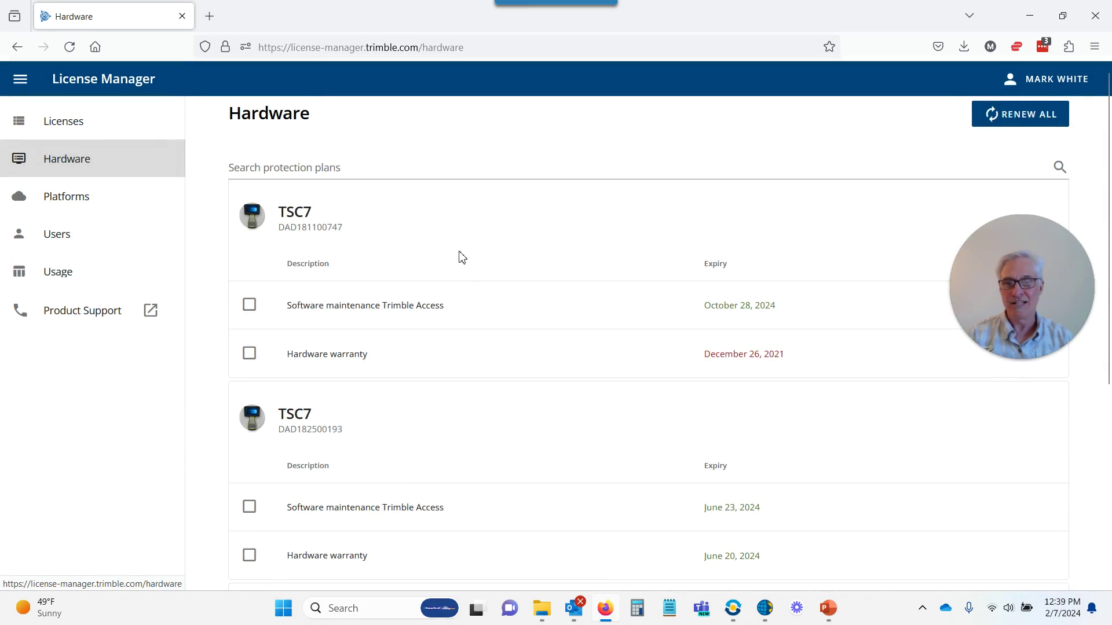
scroll(461, 257, down, 5)
scroll(462, 257, up, 5)
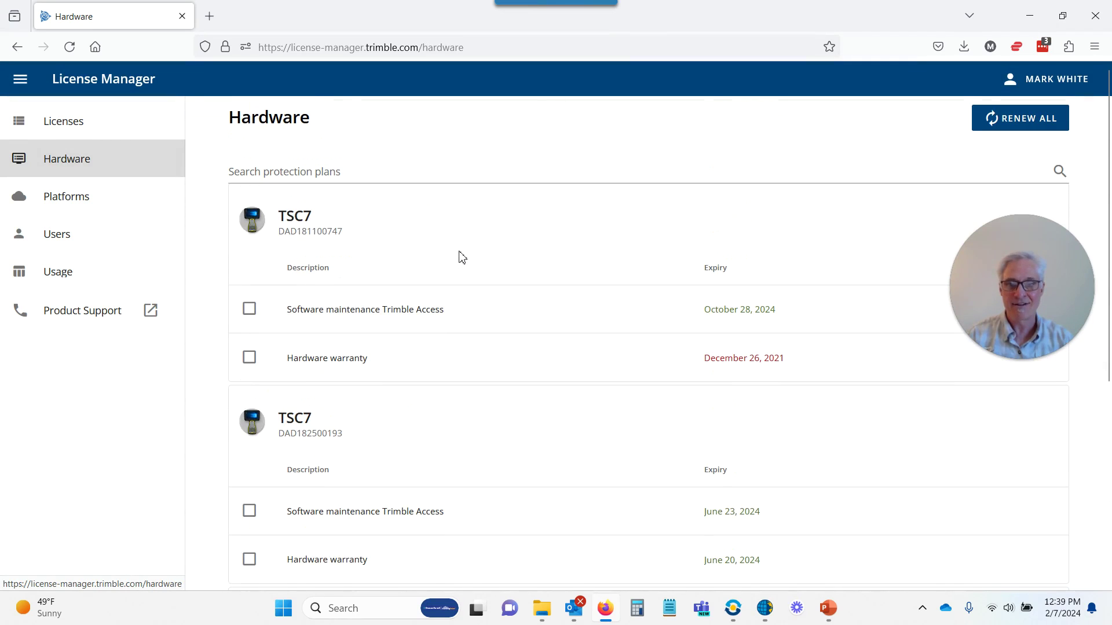
scroll(461, 320, down, 4)
scroll(460, 320, down, 2)
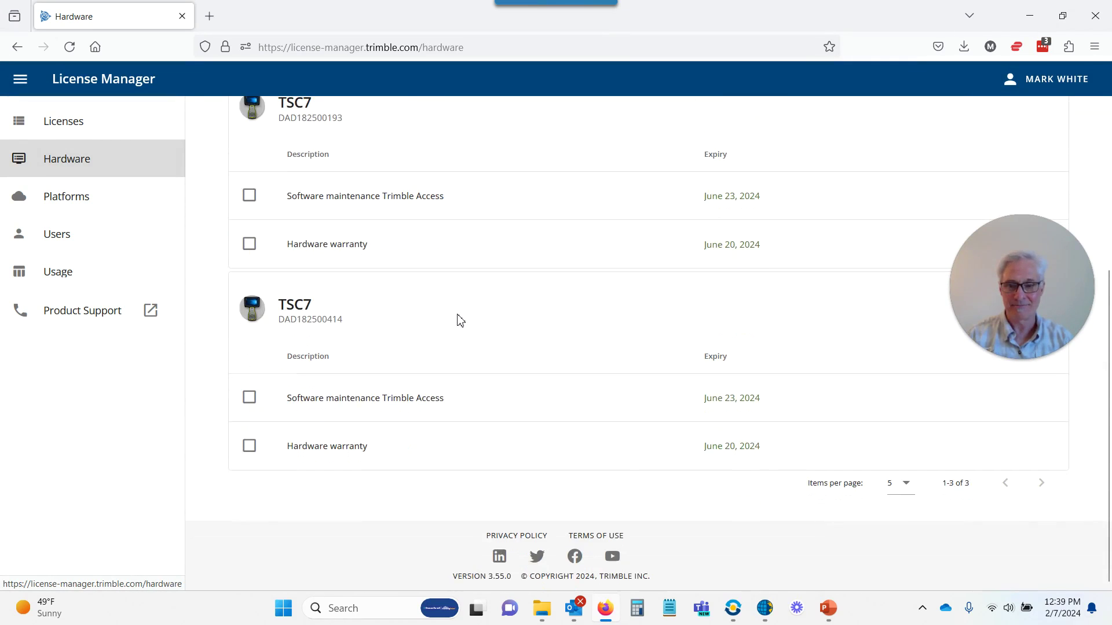
scroll(457, 318, up, 6)
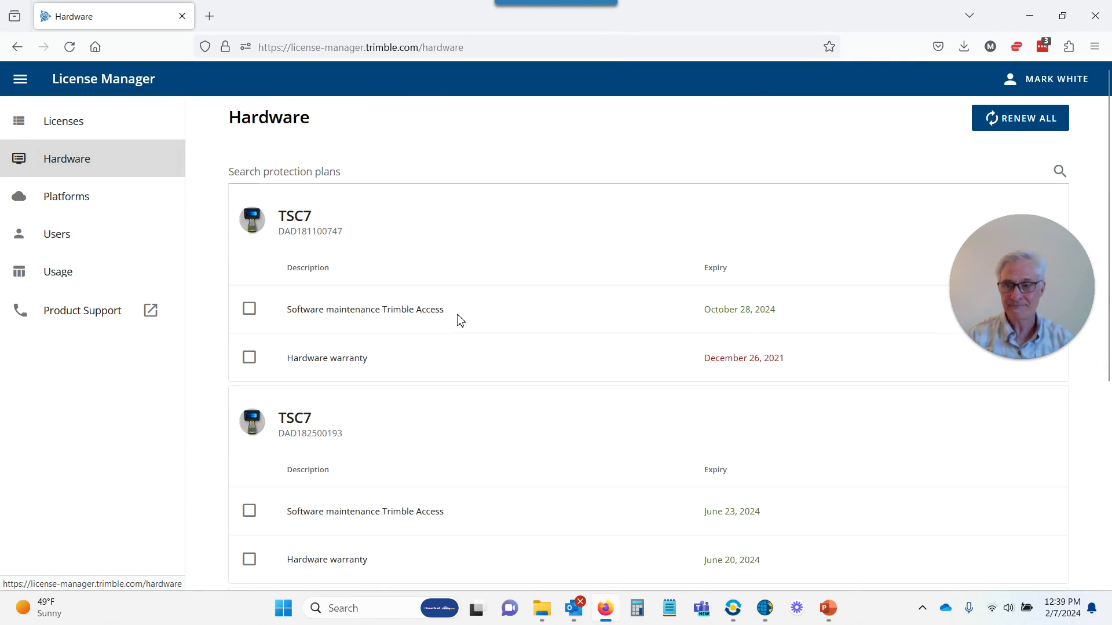
click(90, 122)
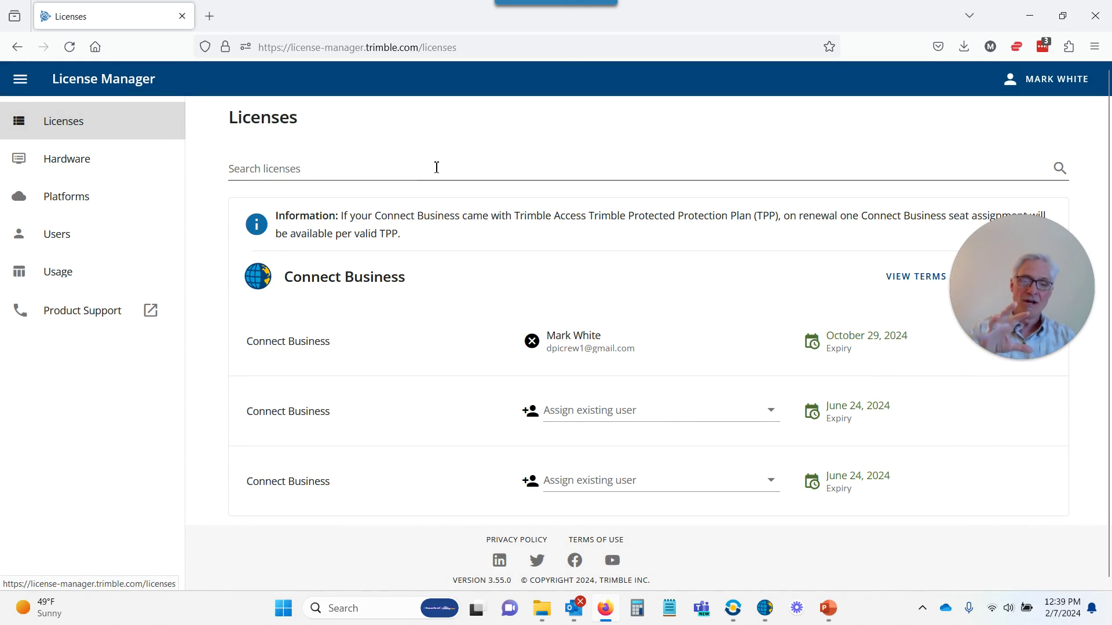
Show the Users page with its four accounts, previewing then cancelling the Create User form
click(79, 247)
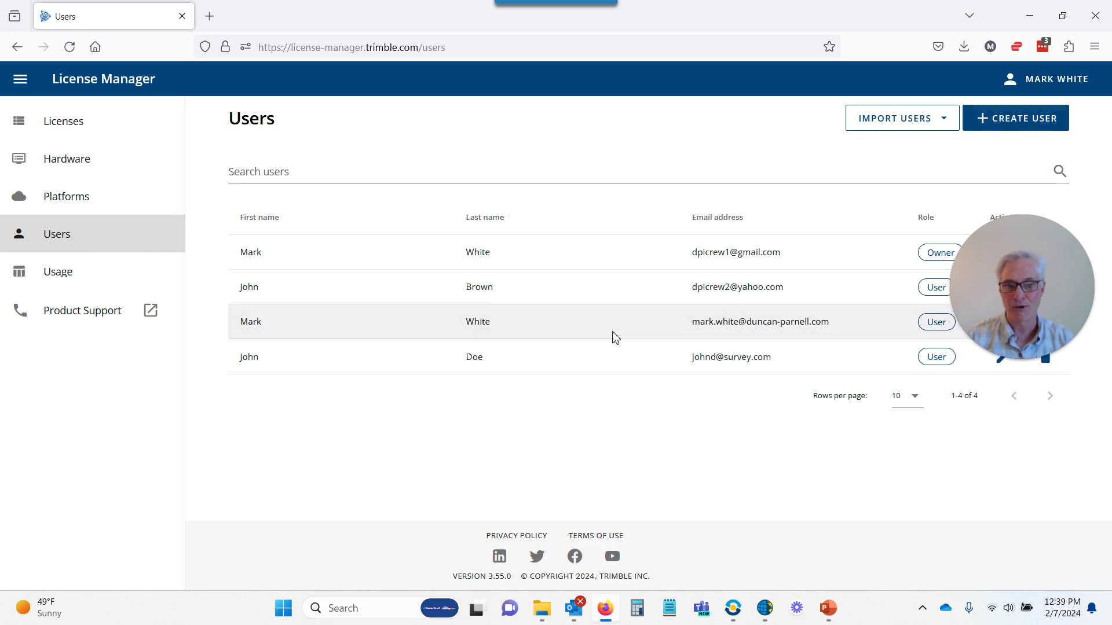
click(1009, 118)
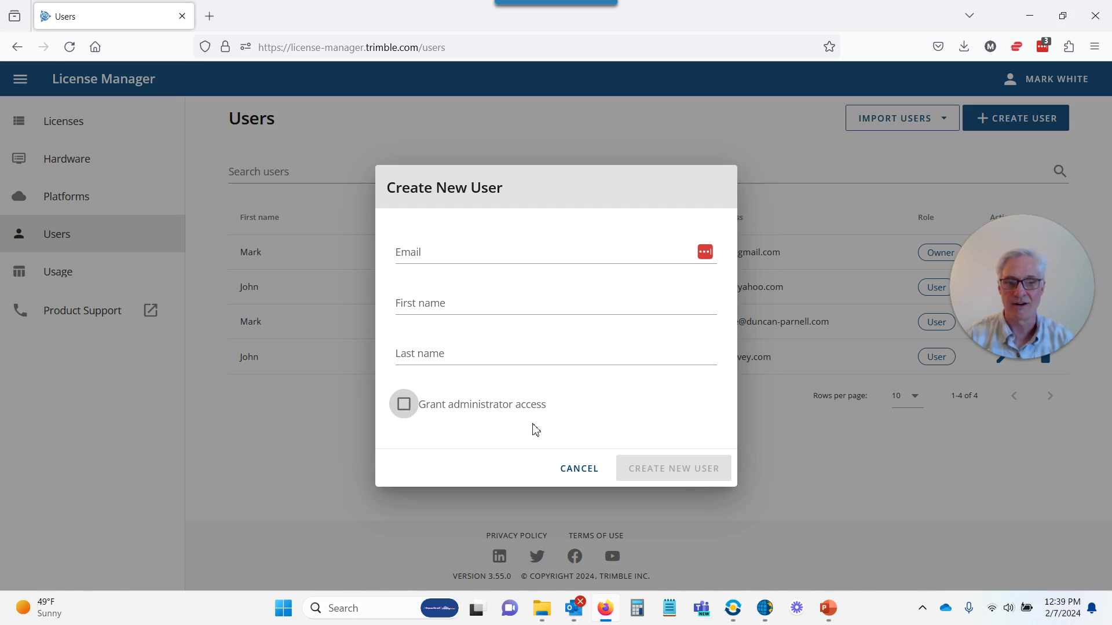
click(579, 476)
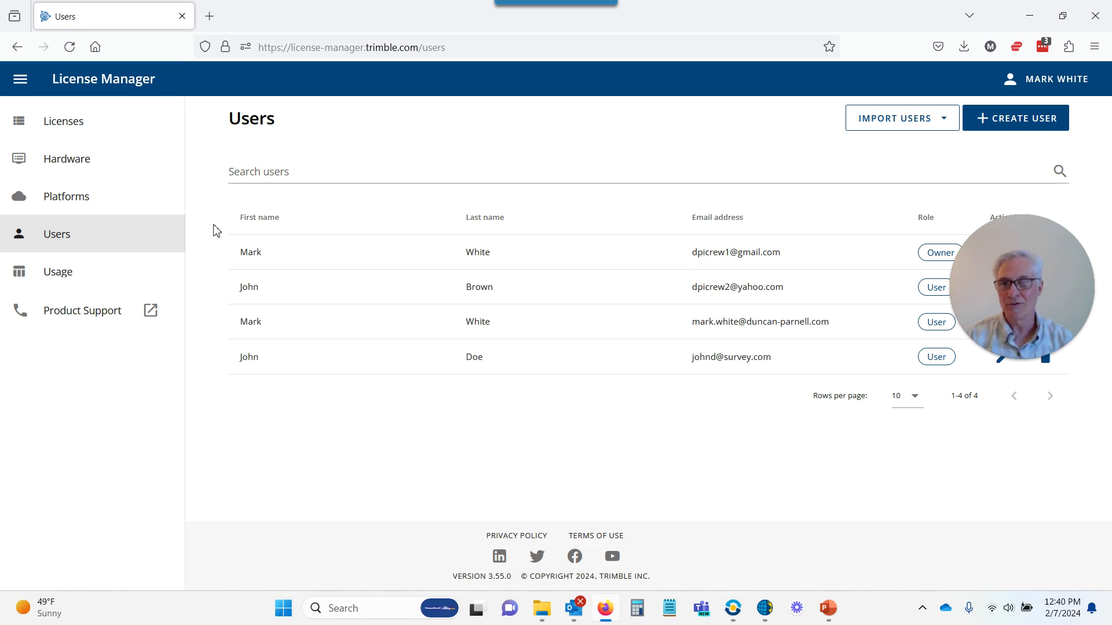
Assign the second Connect Business license, expiring June 24, 2024, to an existing user and confirm
click(74, 122)
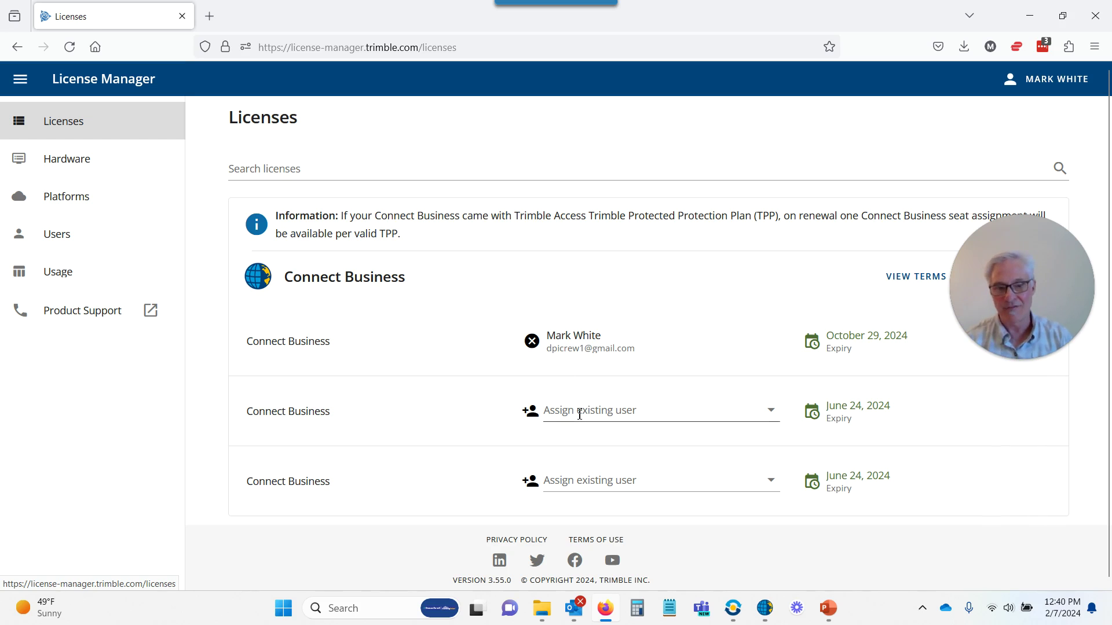
click(772, 411)
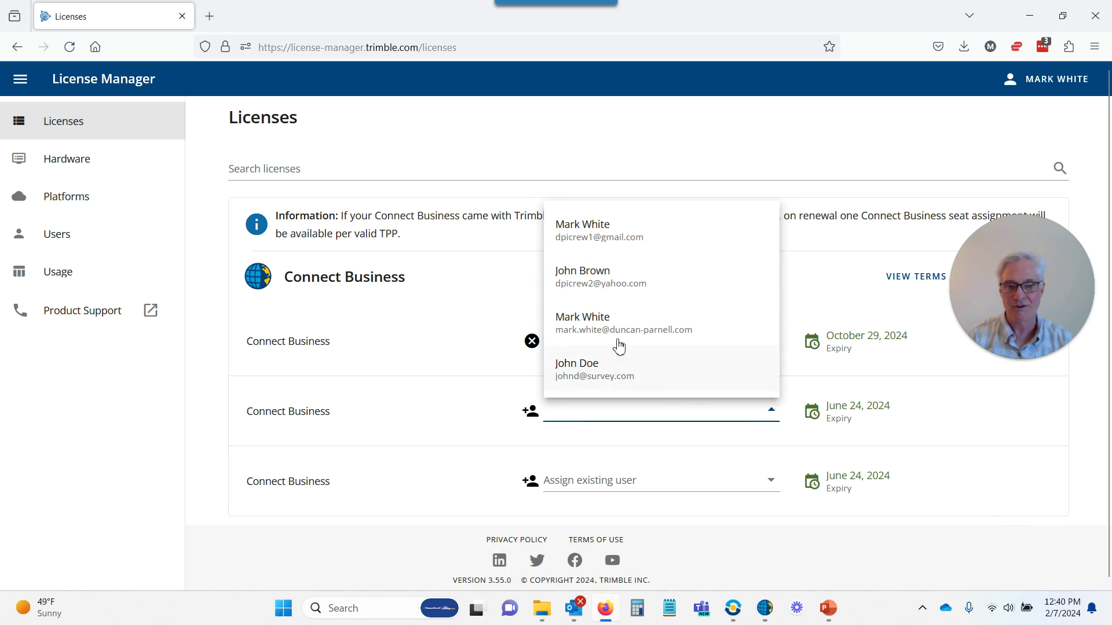
click(615, 280)
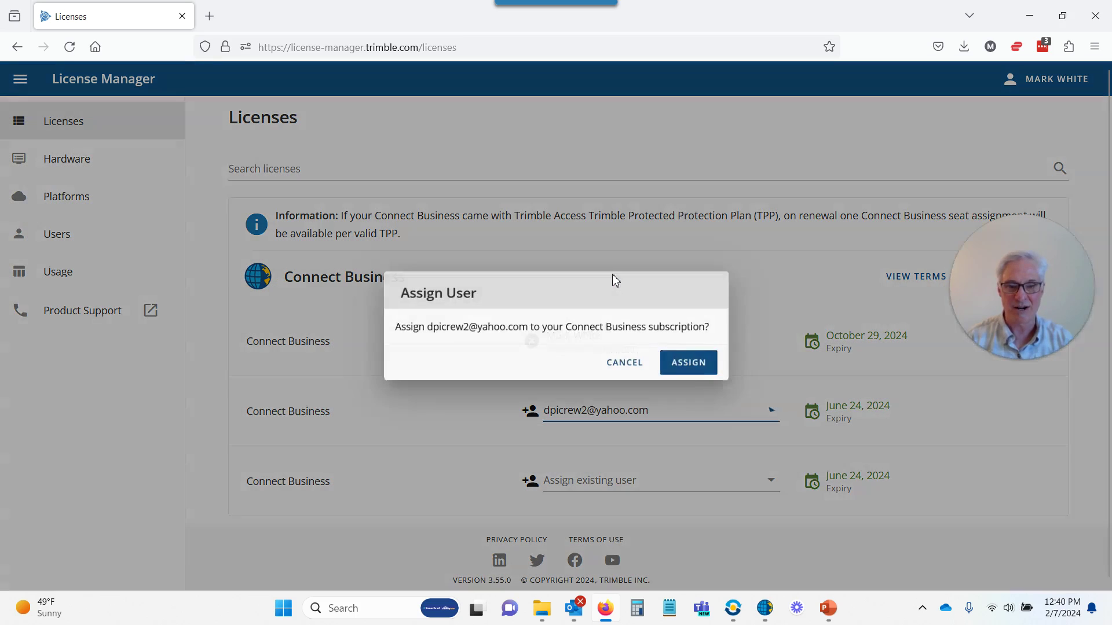
click(695, 364)
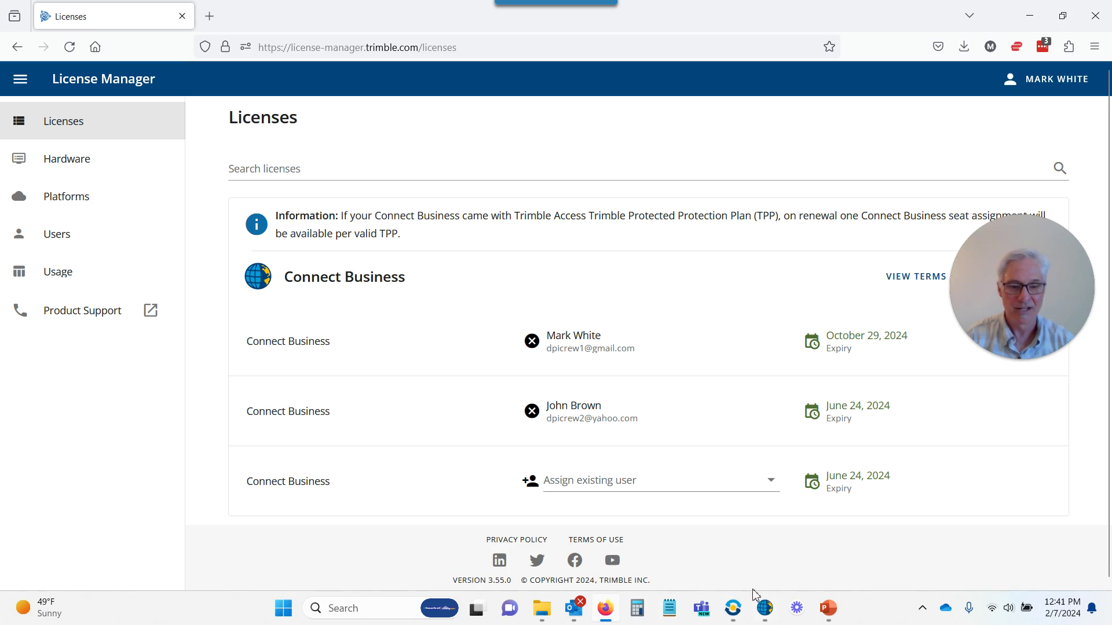
click(734, 611)
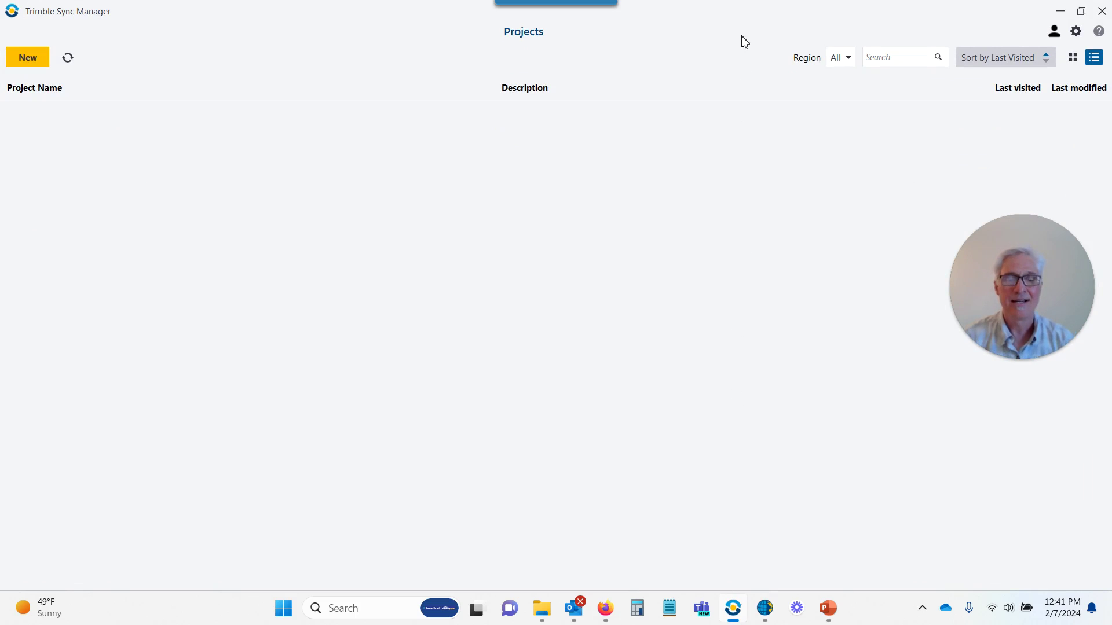
click(1060, 37)
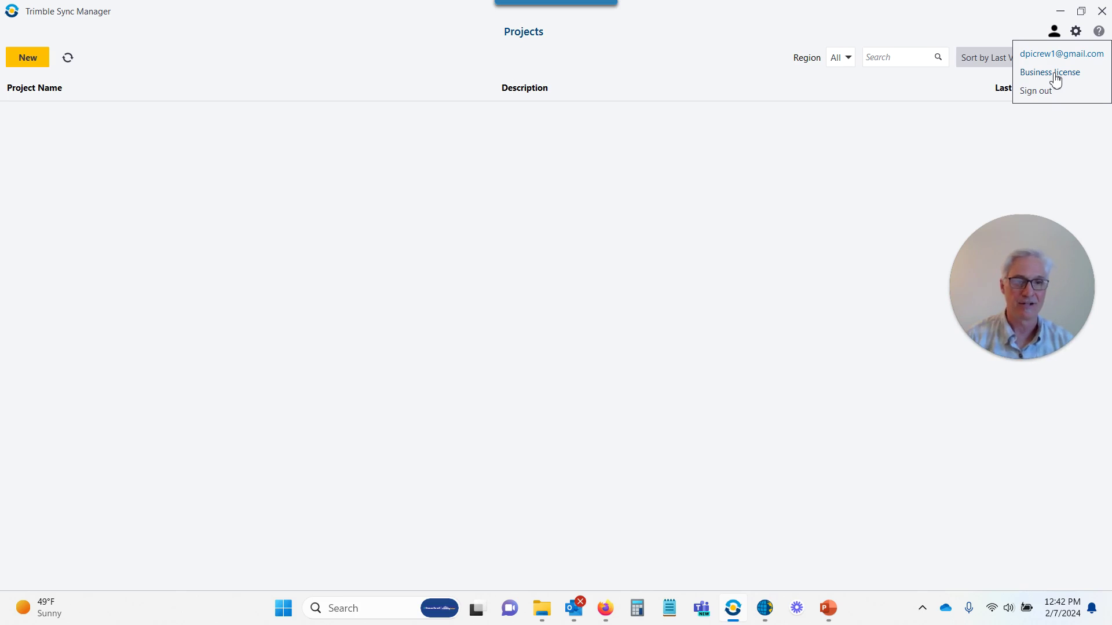
click(732, 23)
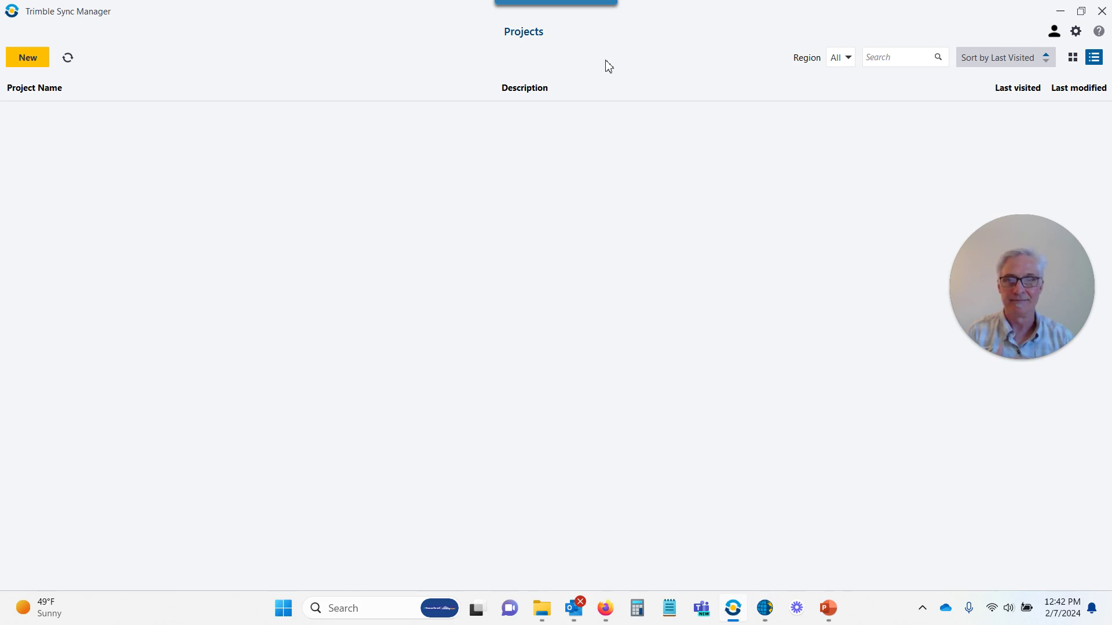
mouse_move(510, 10)
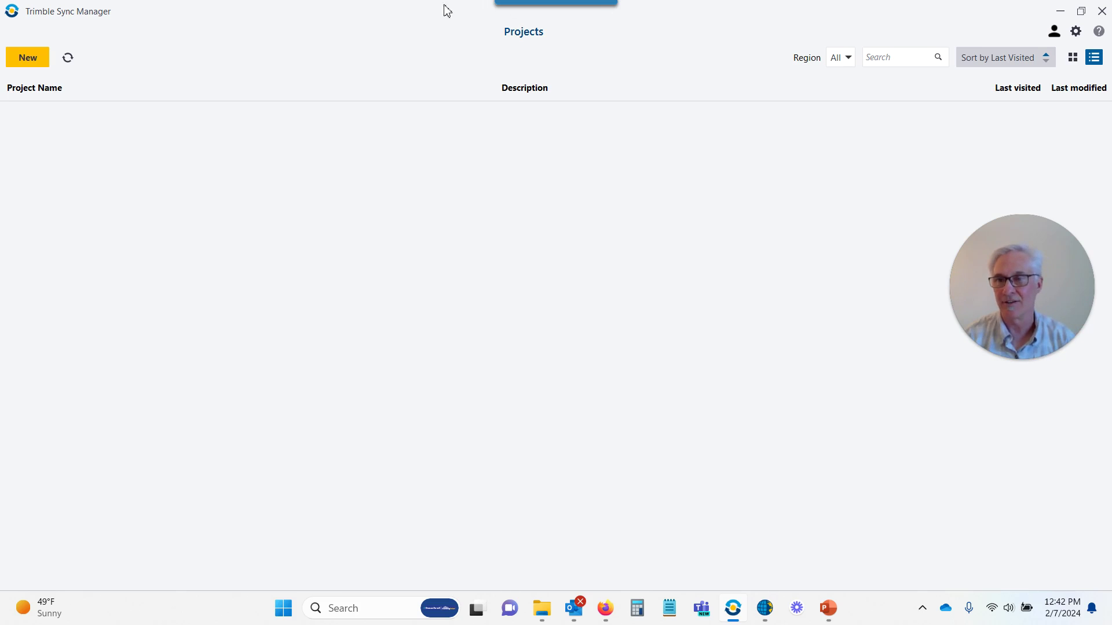
Create project LOT148 in North America with the DPISurvey license
click(25, 58)
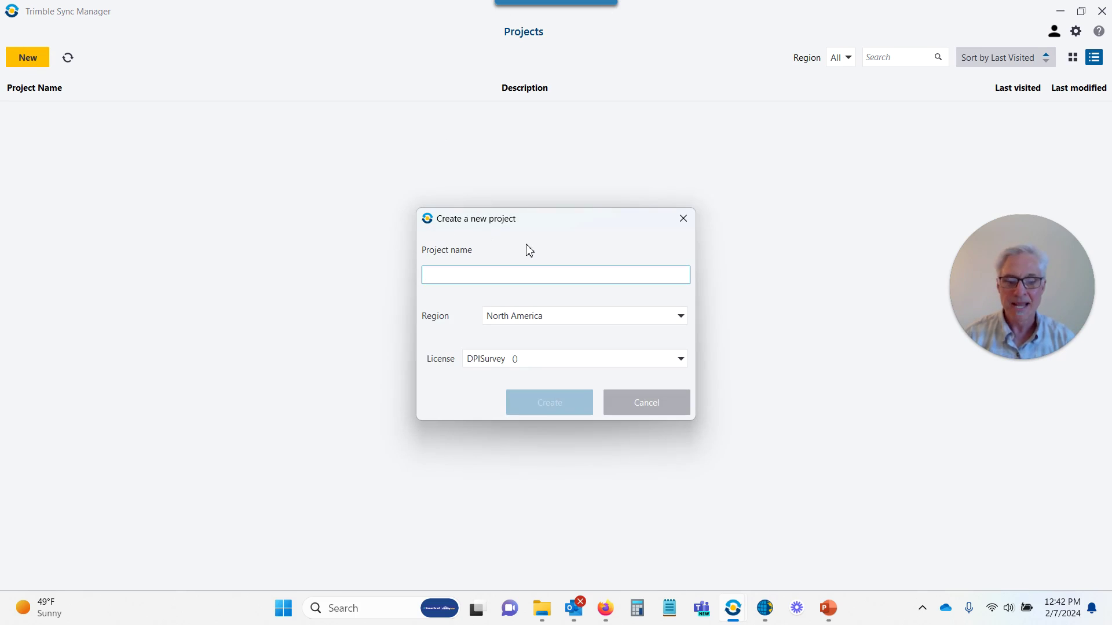
text(LOT)
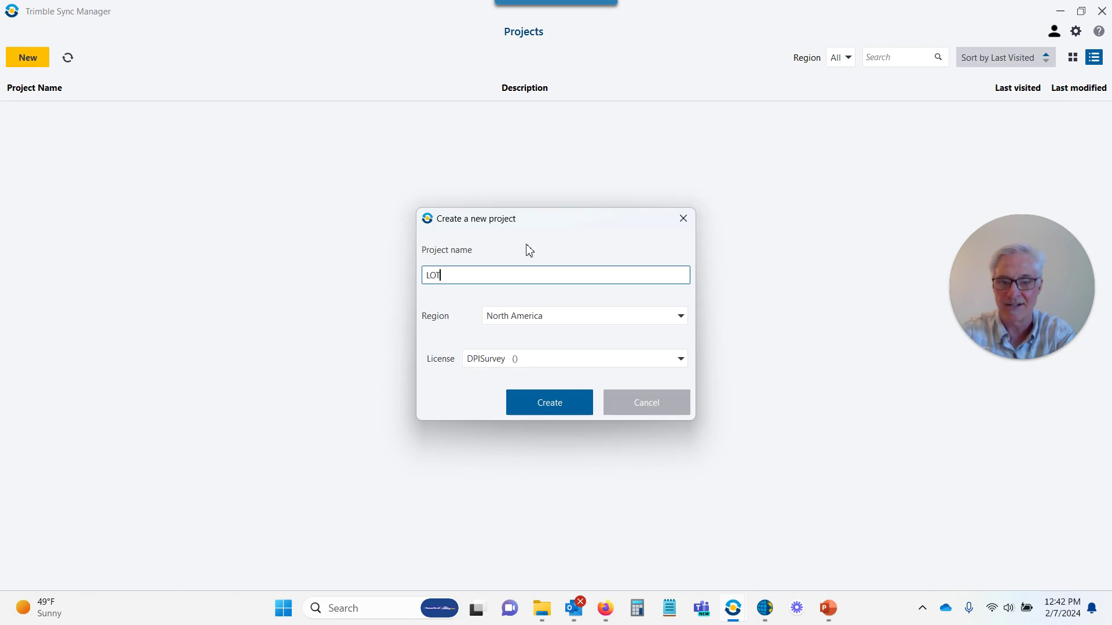
text(148)
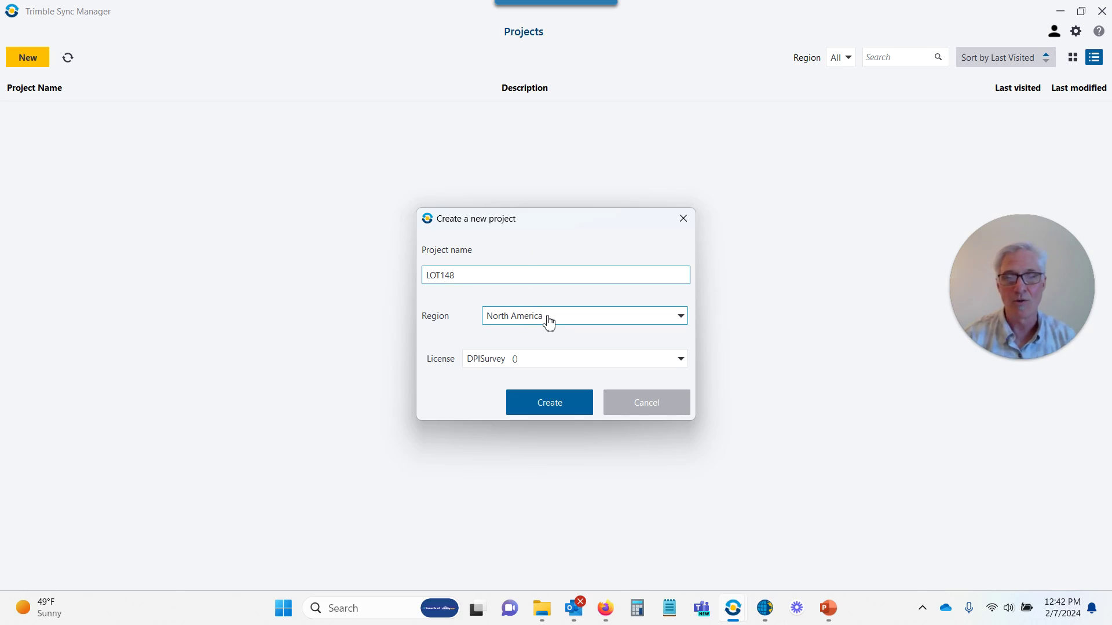
click(542, 364)
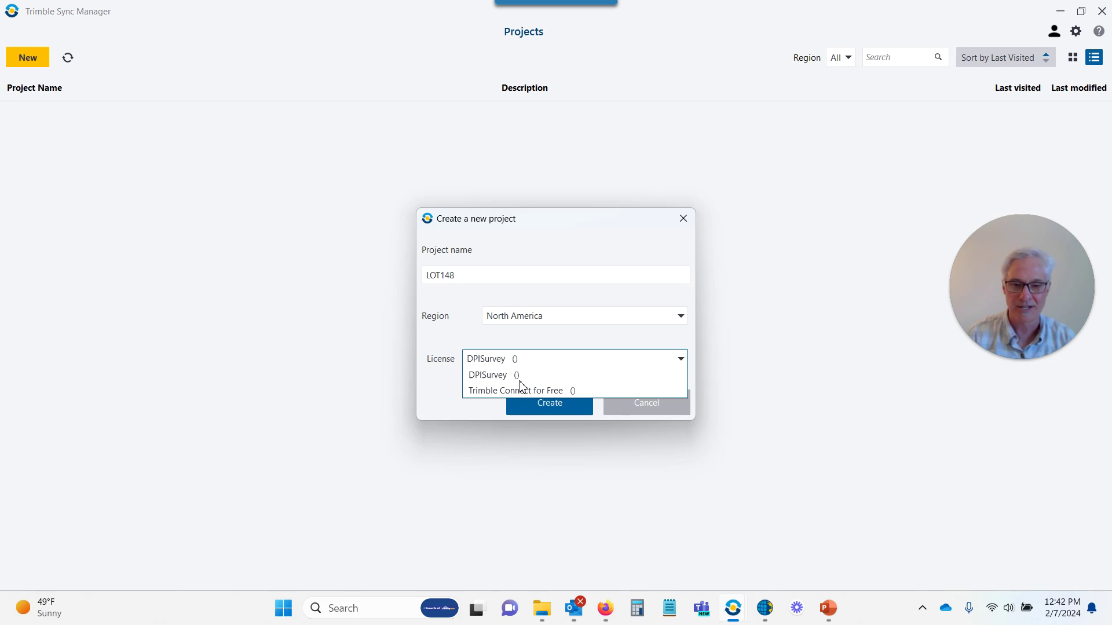
click(520, 376)
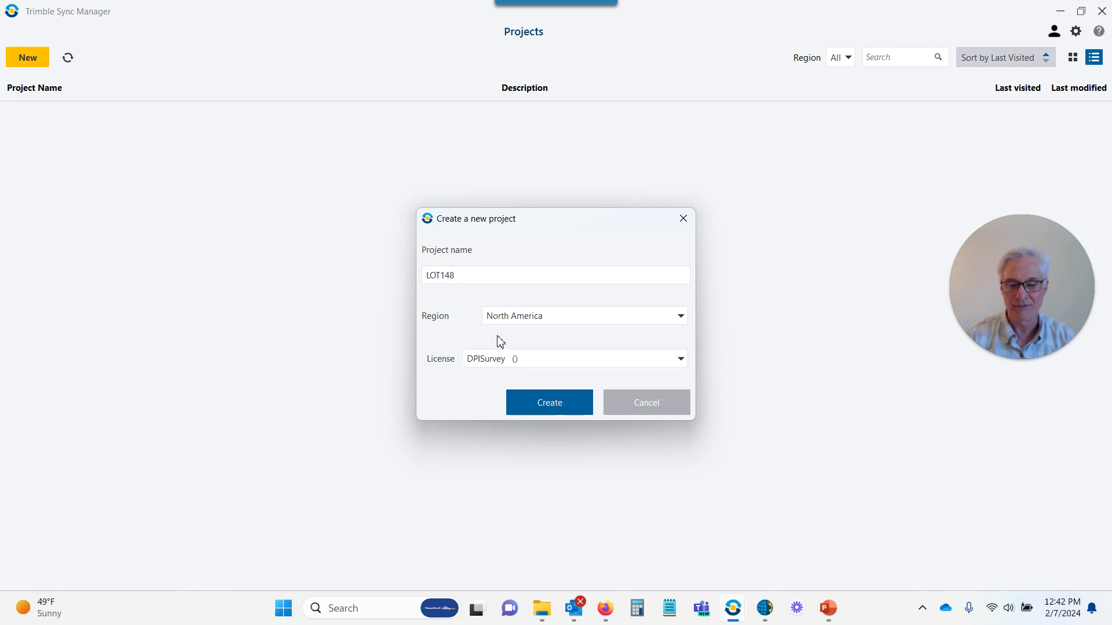
click(554, 402)
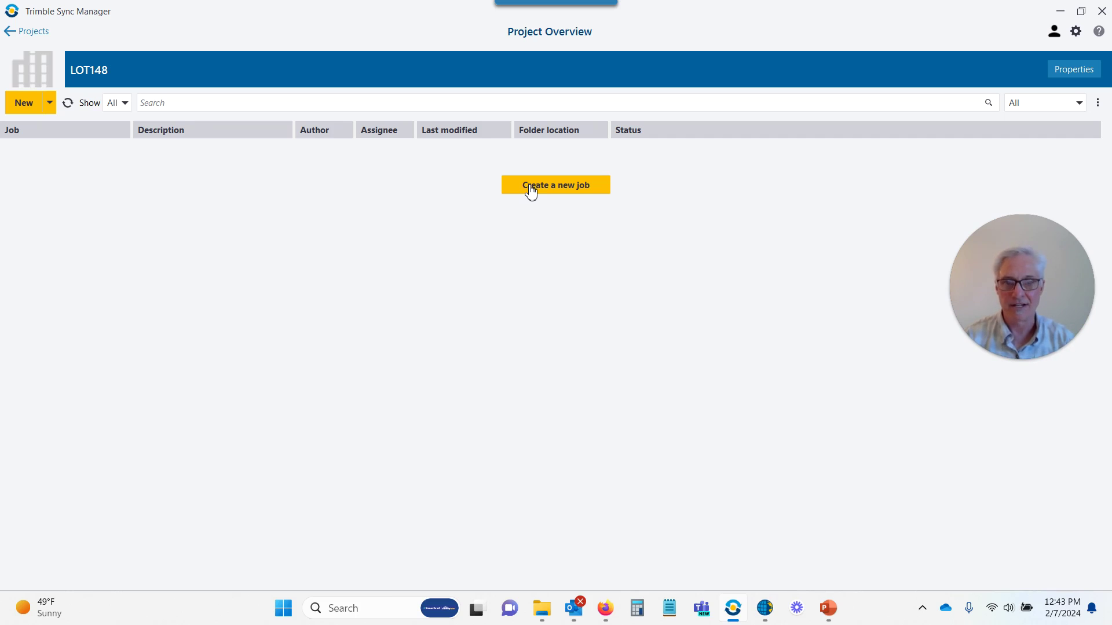
Start a new job and replace its default 02-07-2024 name with LOT148
click(531, 186)
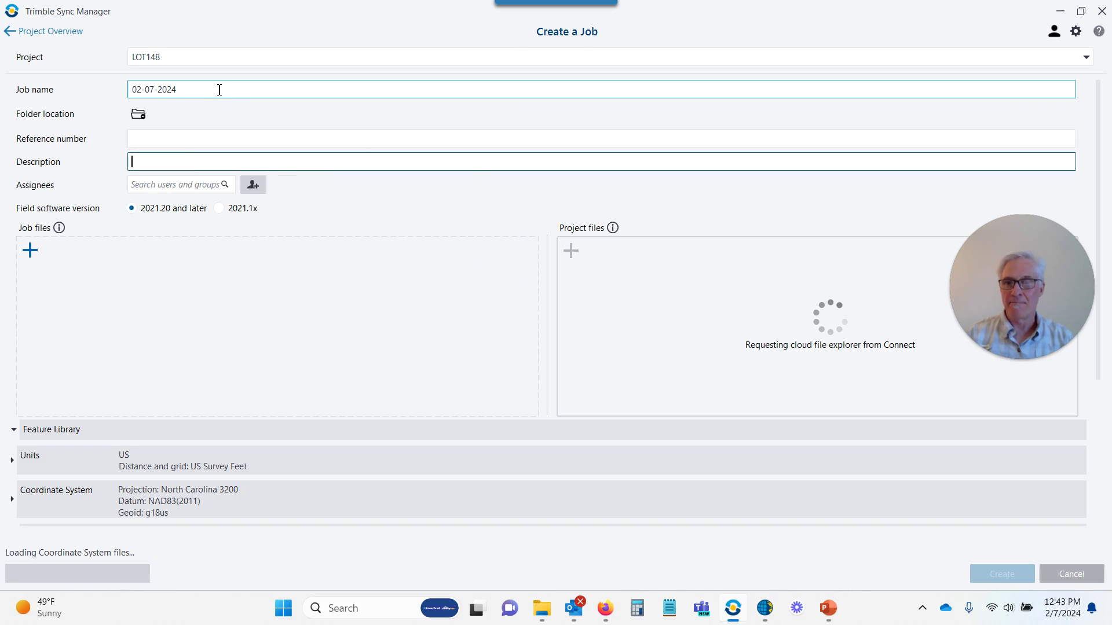
drag(220, 89, 107, 88)
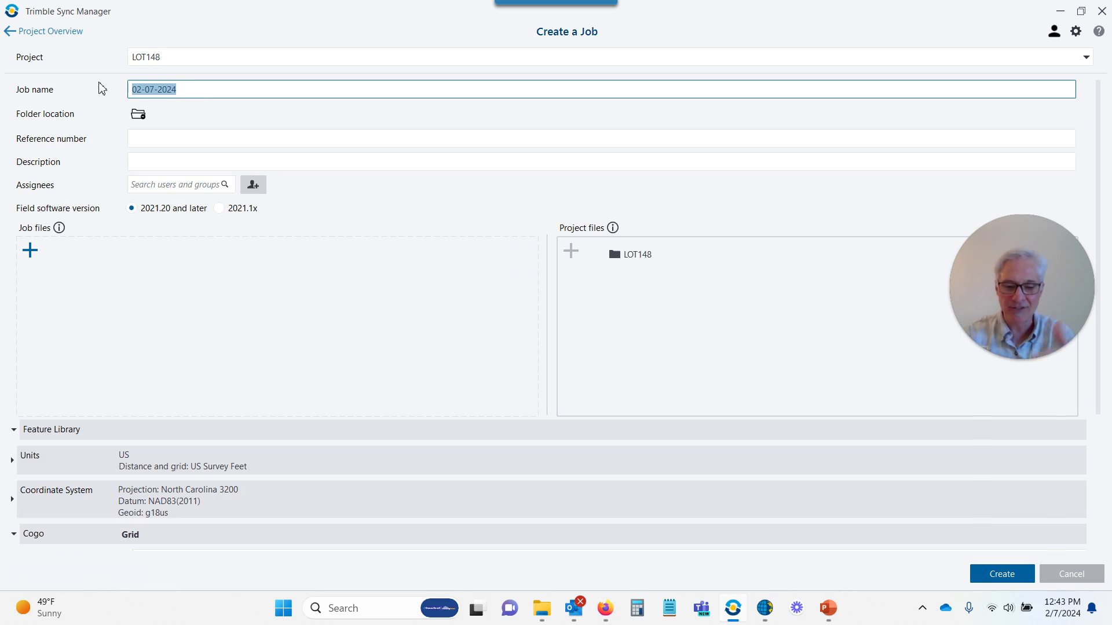
text(L)
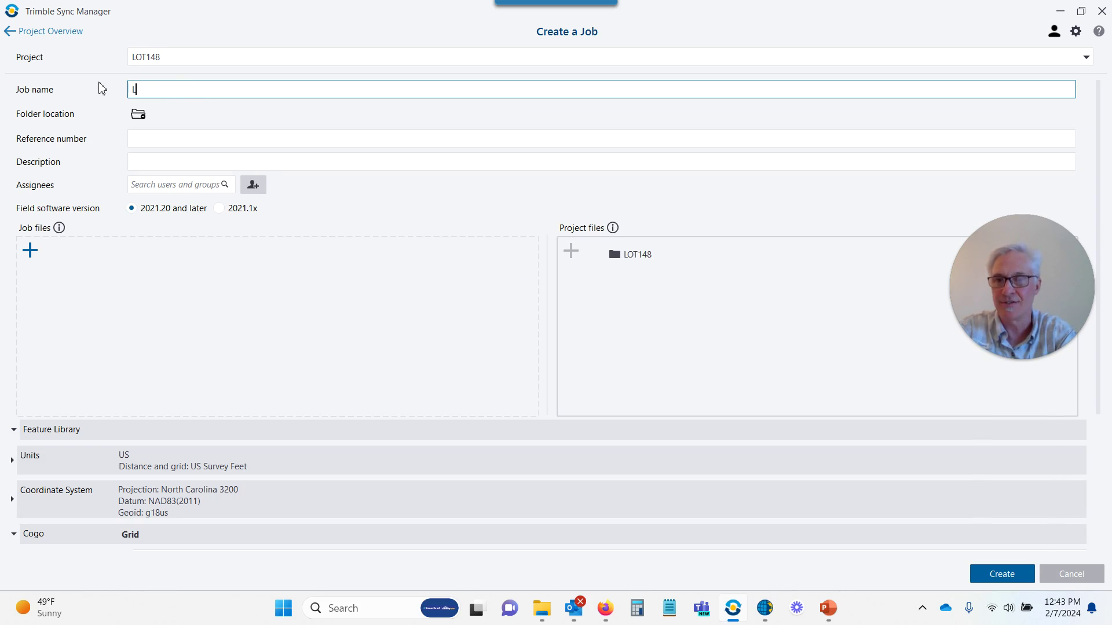
text(OT1)
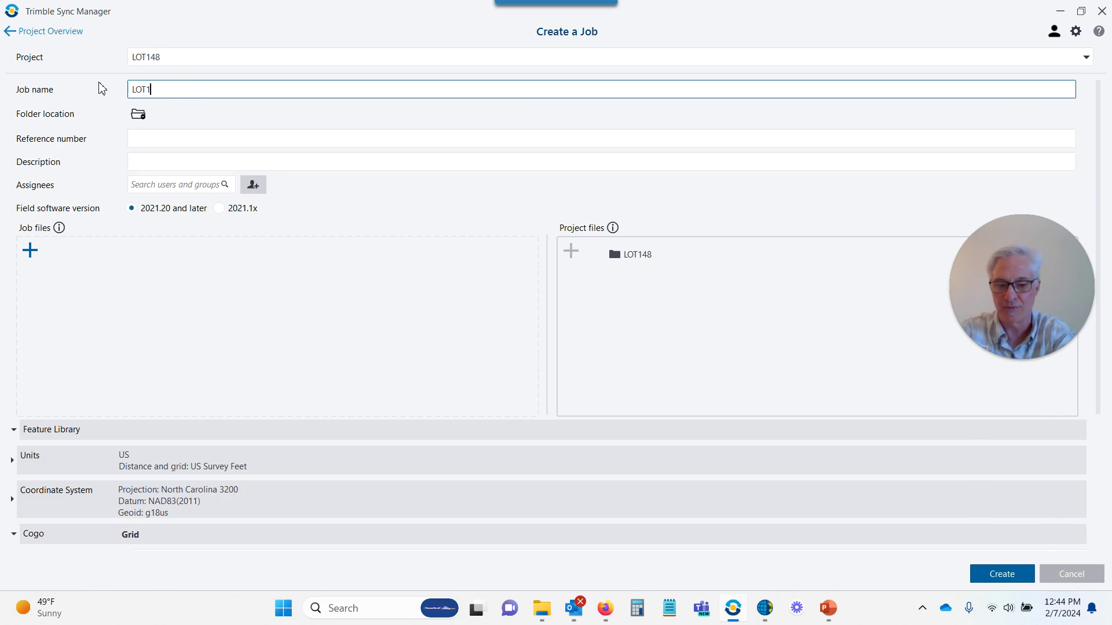
text(48)
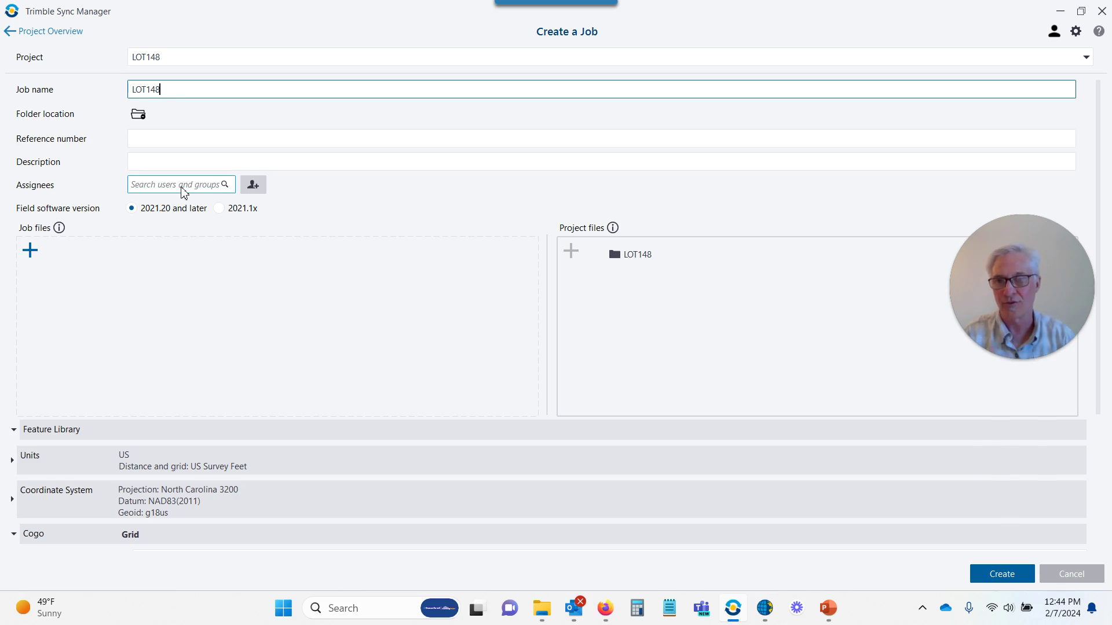
Invite the assignee by their e-mail address with the User role
click(256, 186)
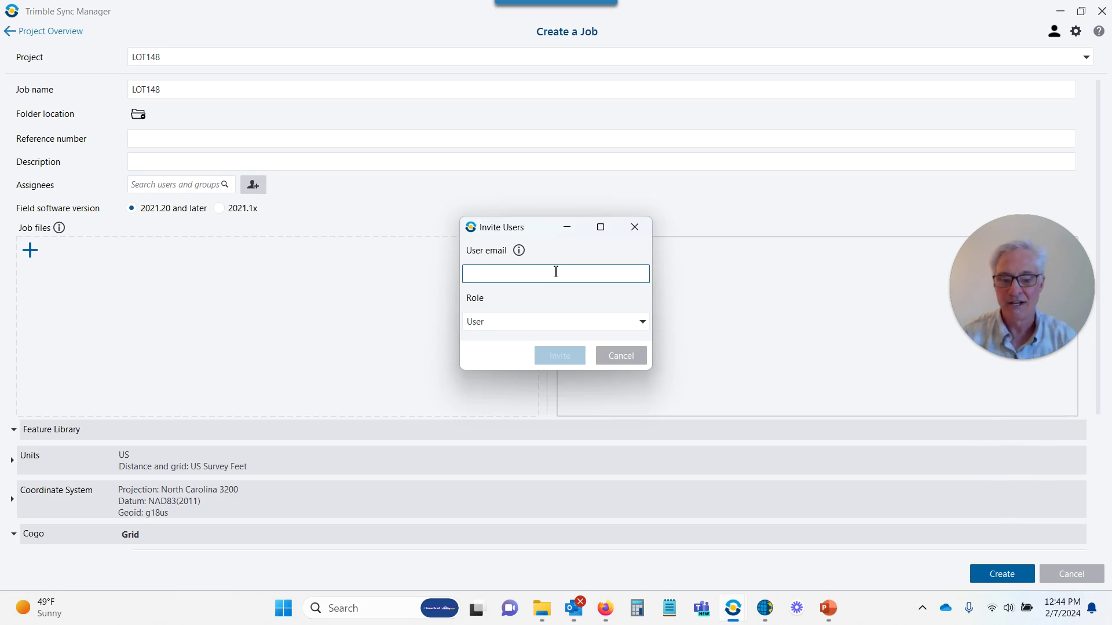
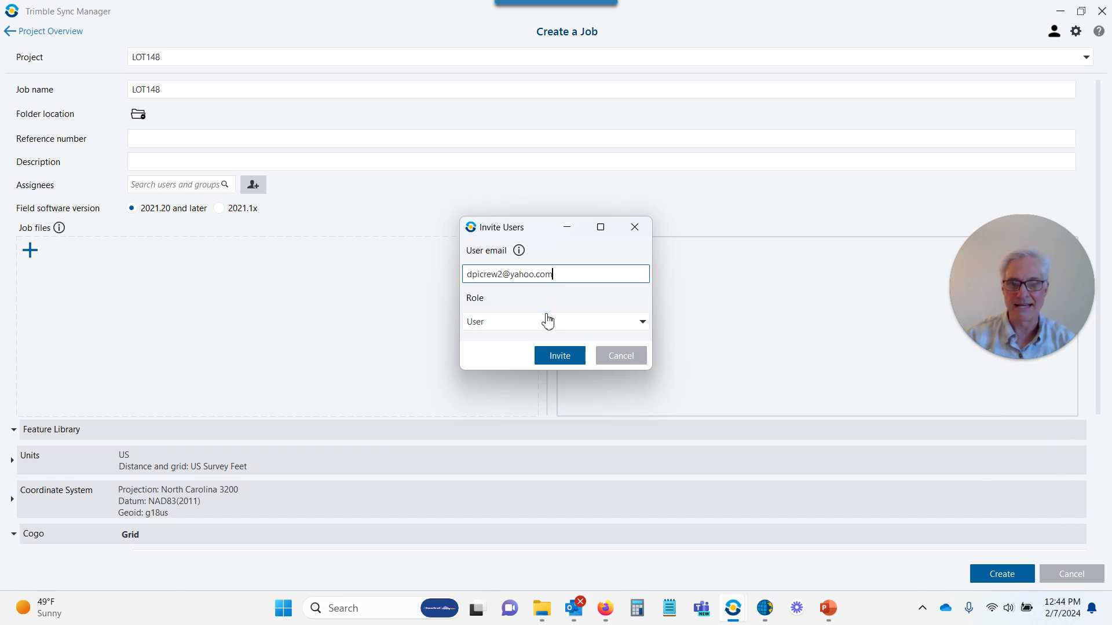
click(558, 355)
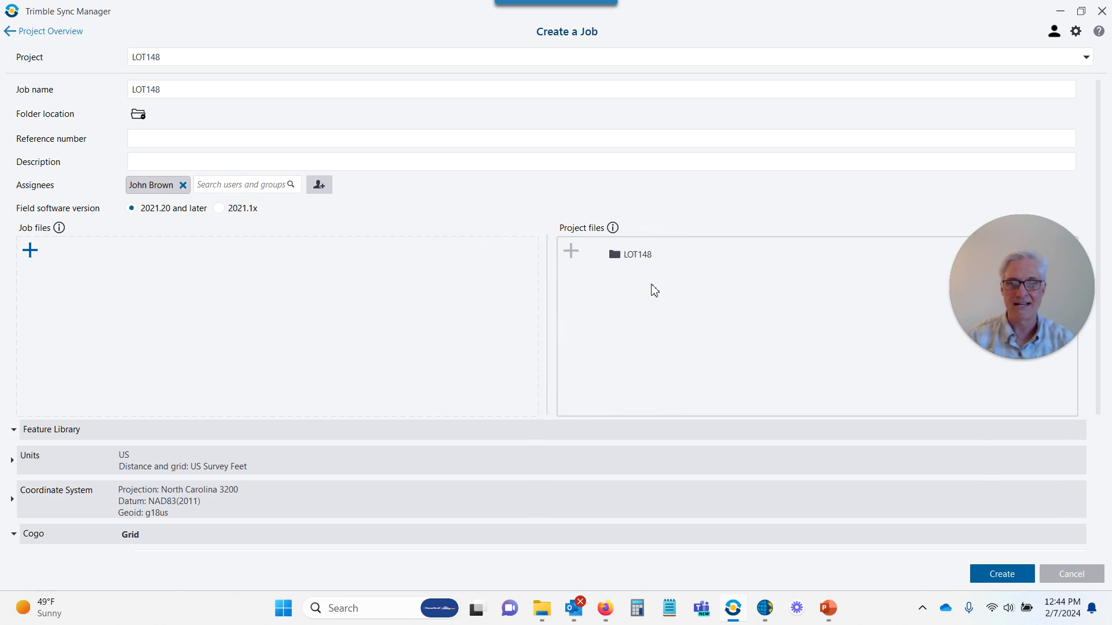
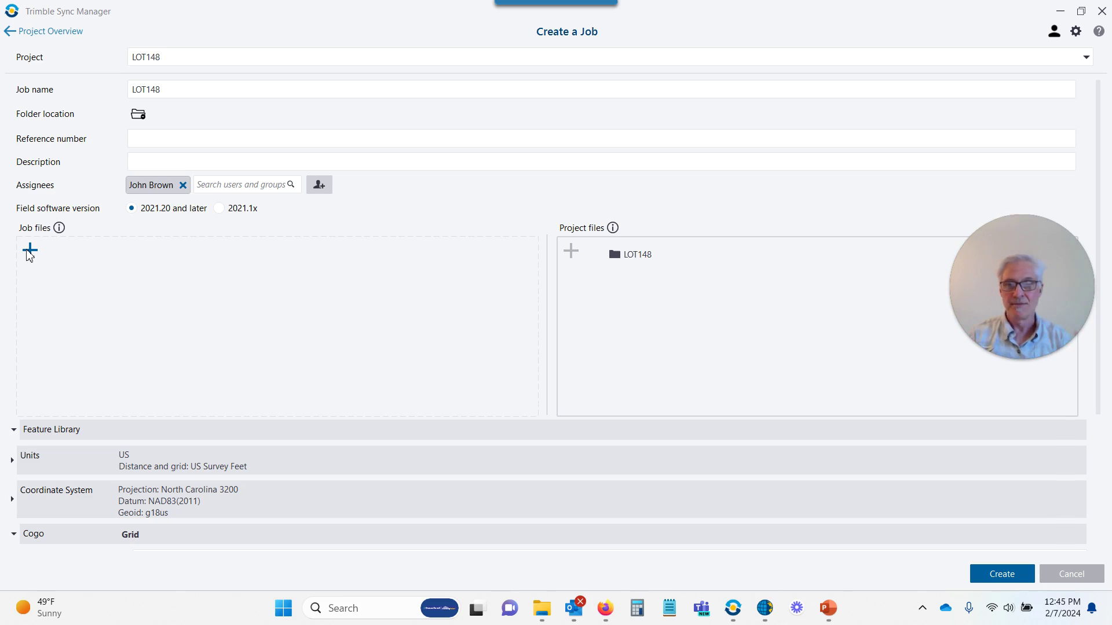
In the LOT148 project, add Lot148 .dxf and Lot146Corners.csv from the Desktop as job files
click(637, 256)
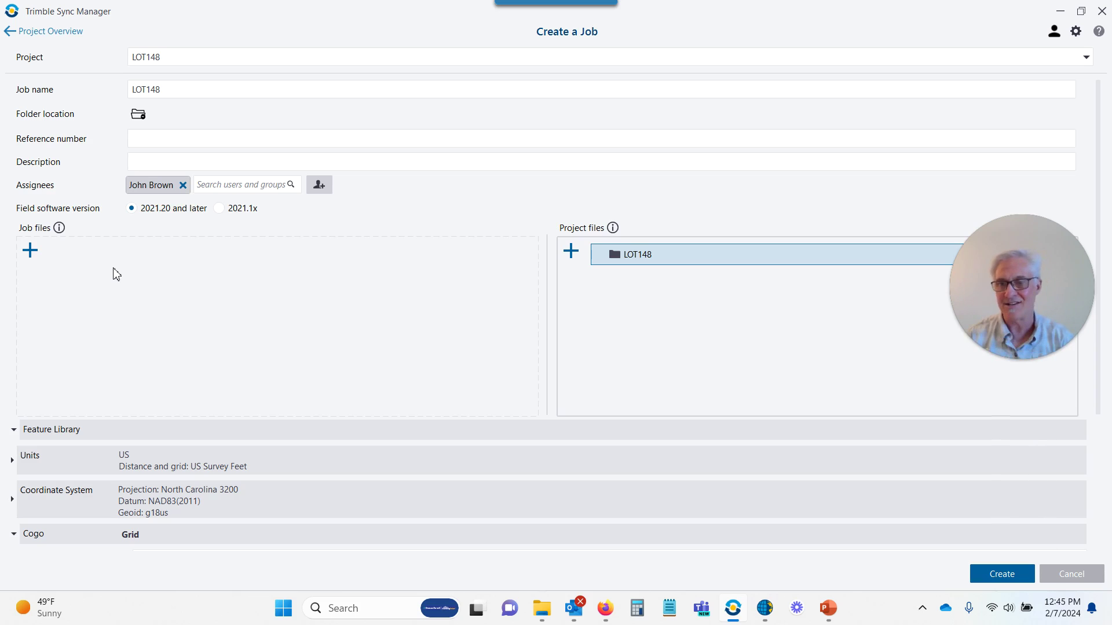
click(29, 253)
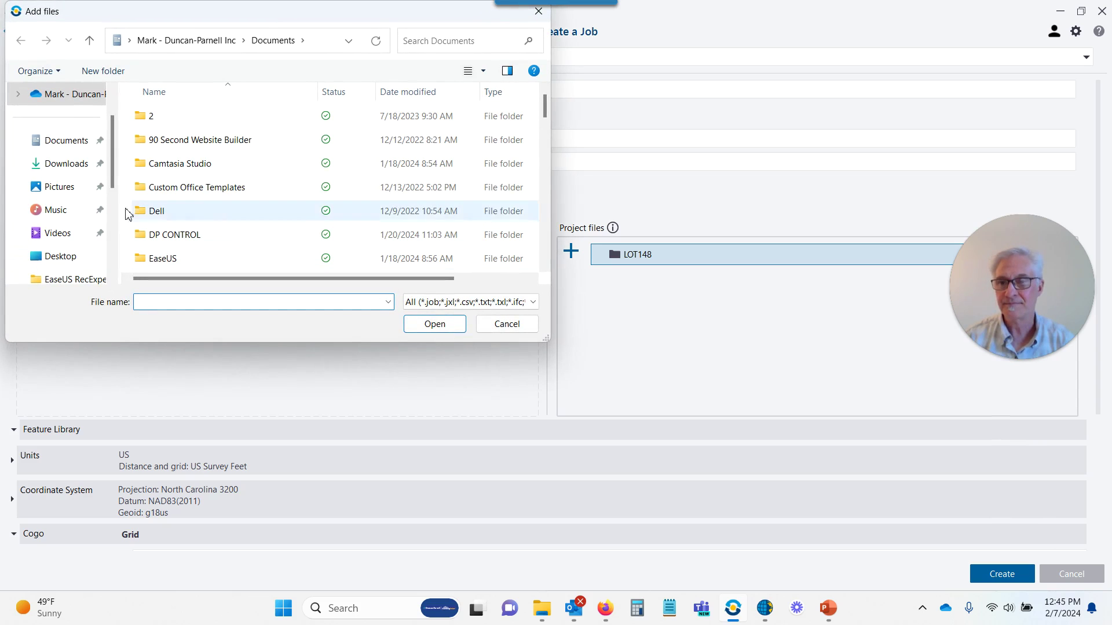
scroll(96, 181, down, 2)
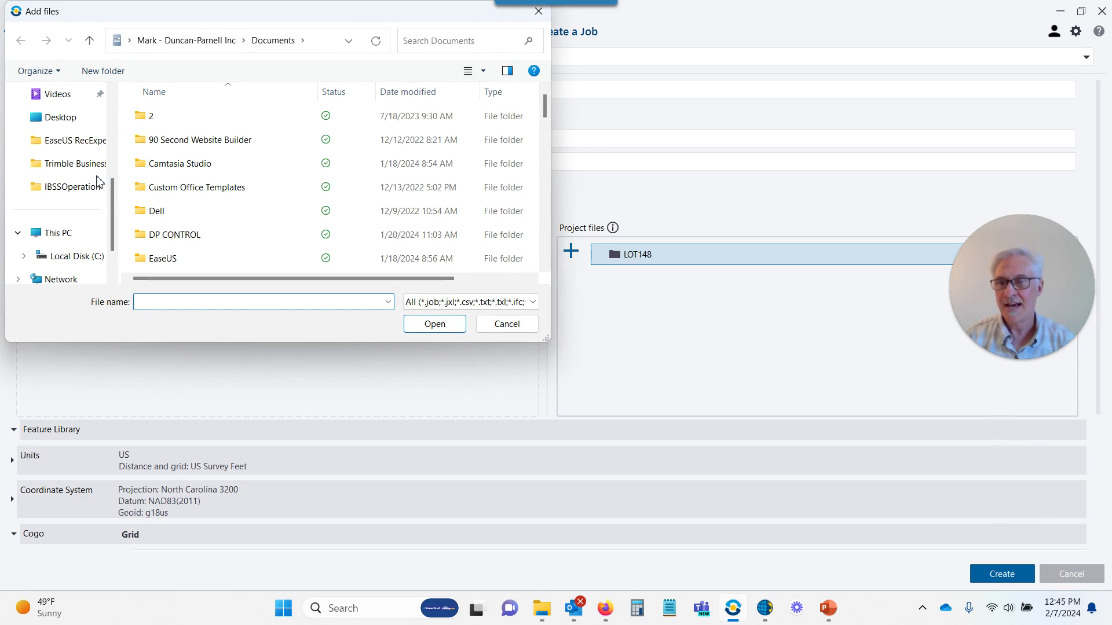
click(68, 118)
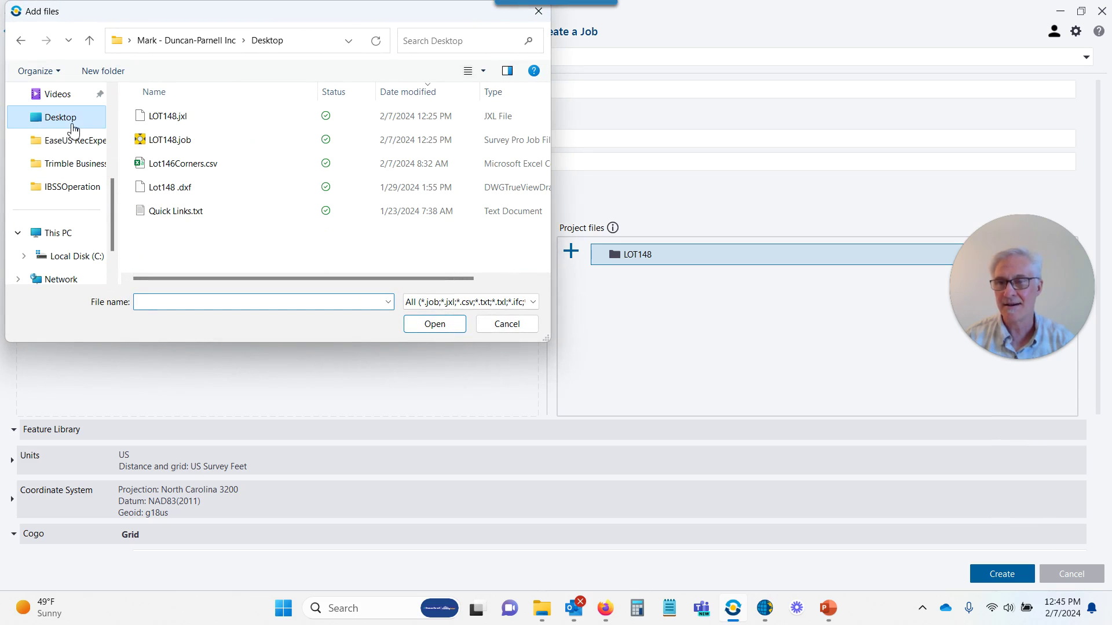
click(172, 187)
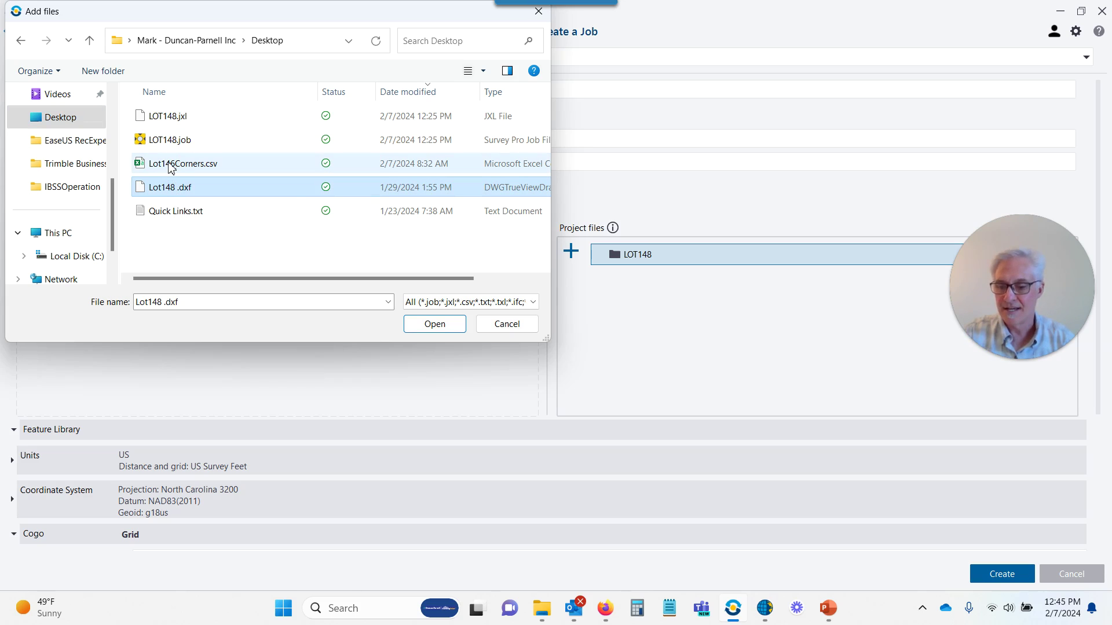
ctrl+click(171, 165)
click(440, 328)
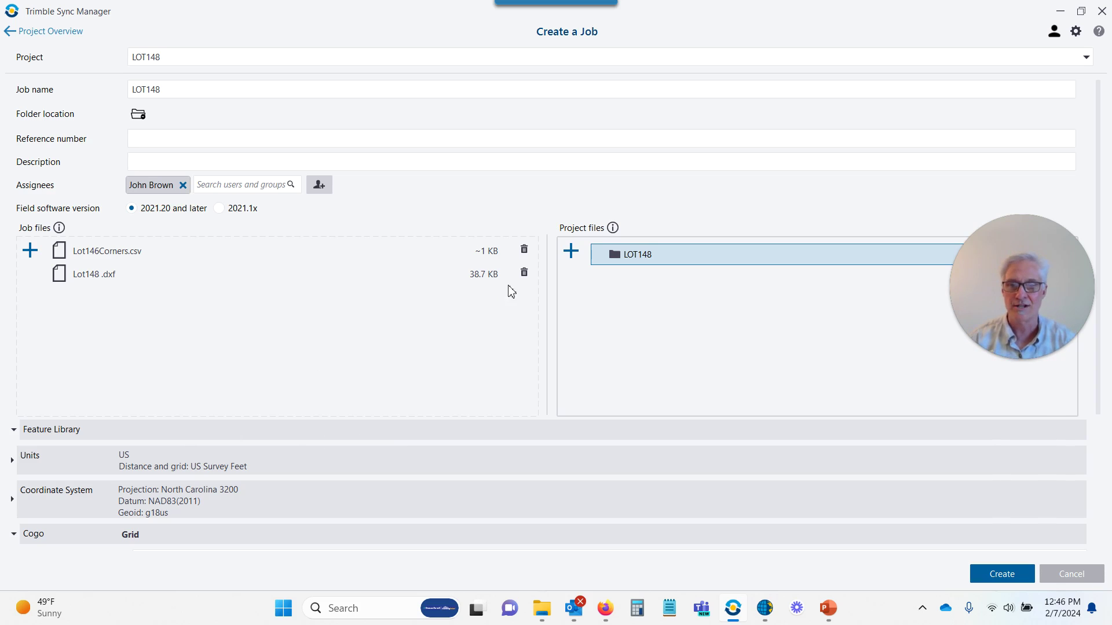
Check the job's US Survey Feet units, then expand the North Carolina 3200 coordinate system details
click(27, 460)
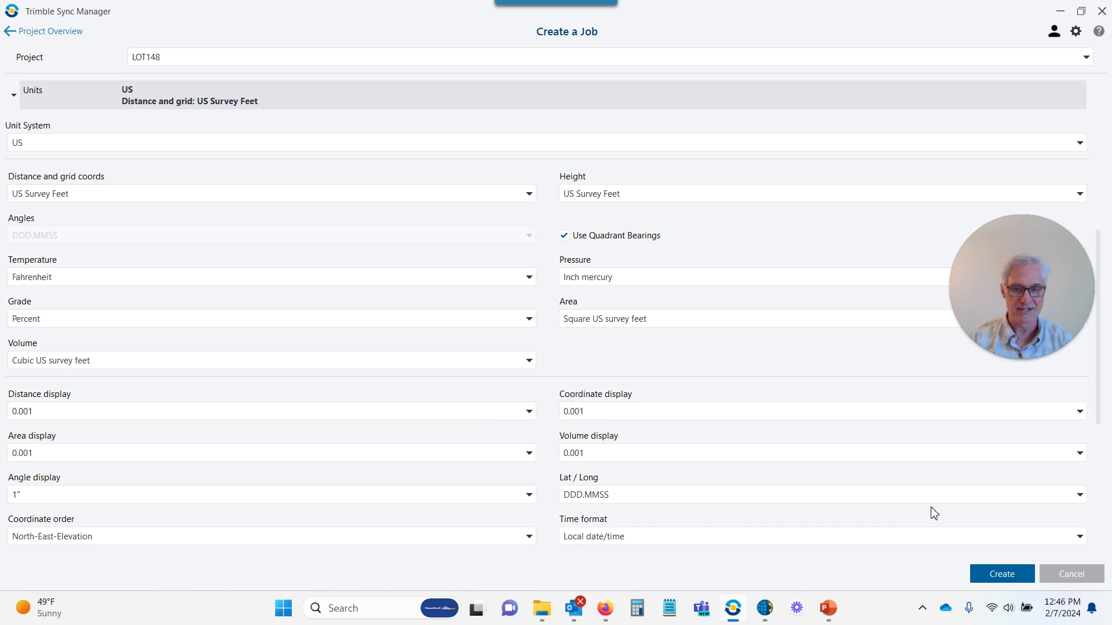
click(16, 95)
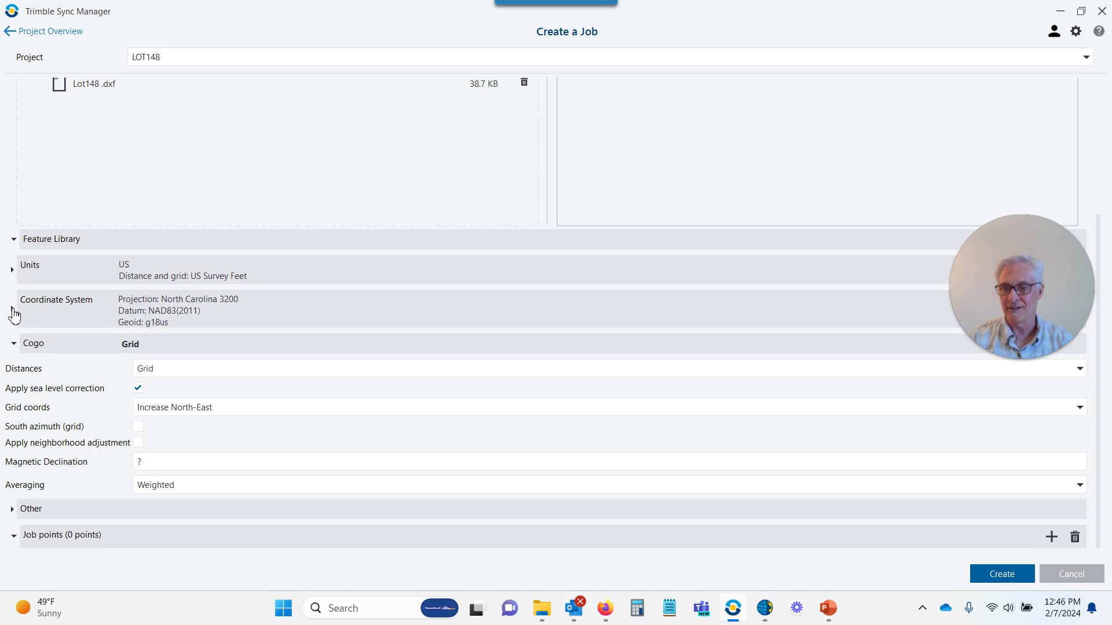
click(12, 310)
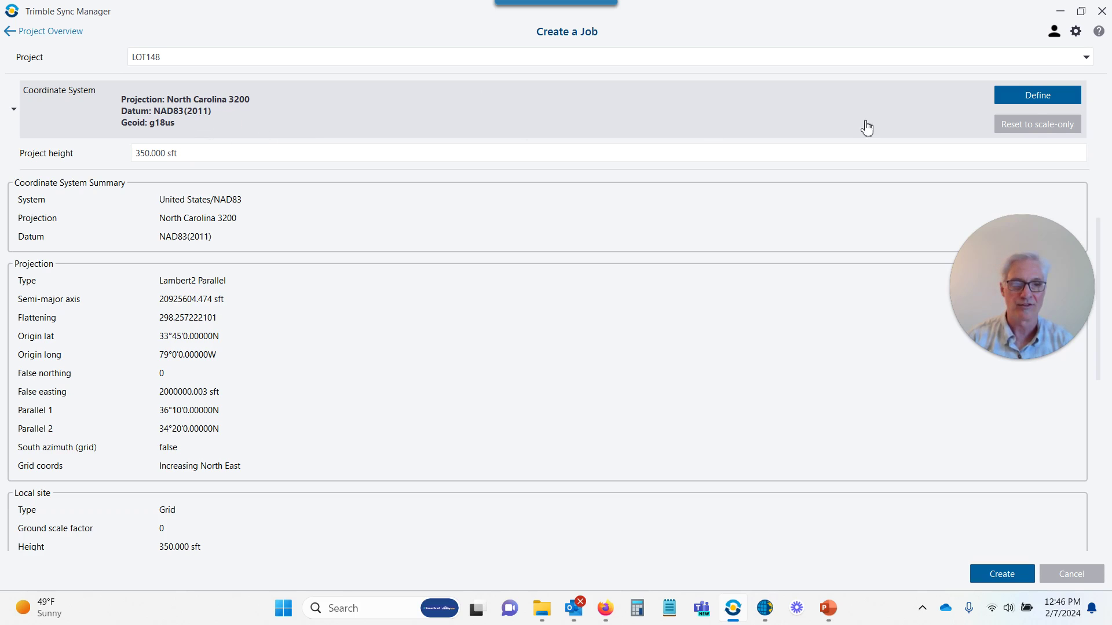
Filter by 'north carolina' and save United States/NAD83 North Carolina 3200 as the coordinate system
click(1036, 103)
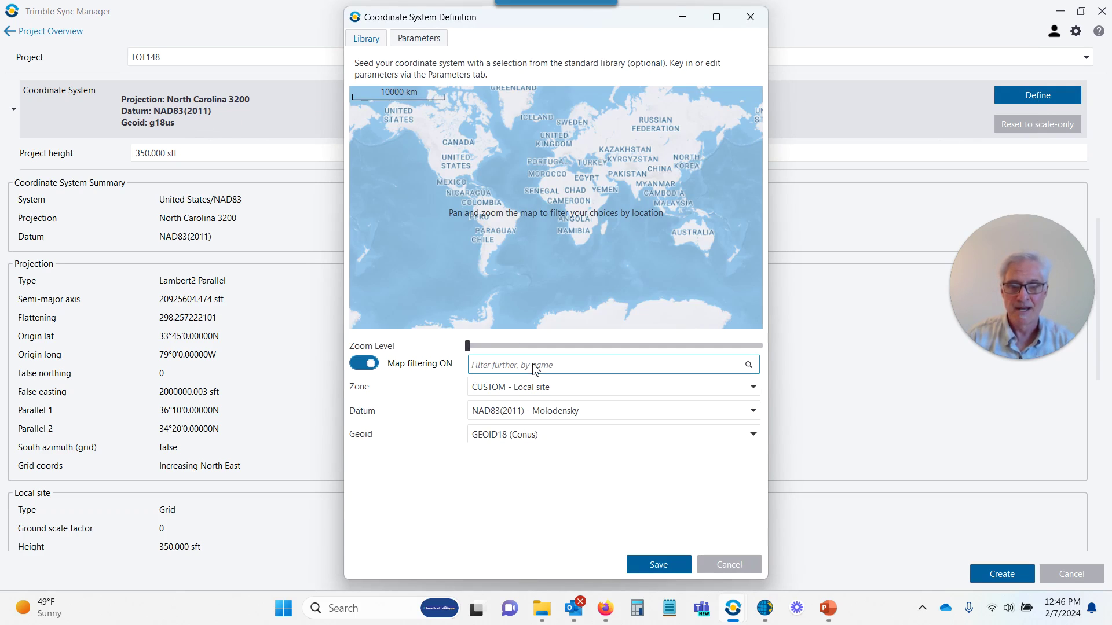
click(527, 366)
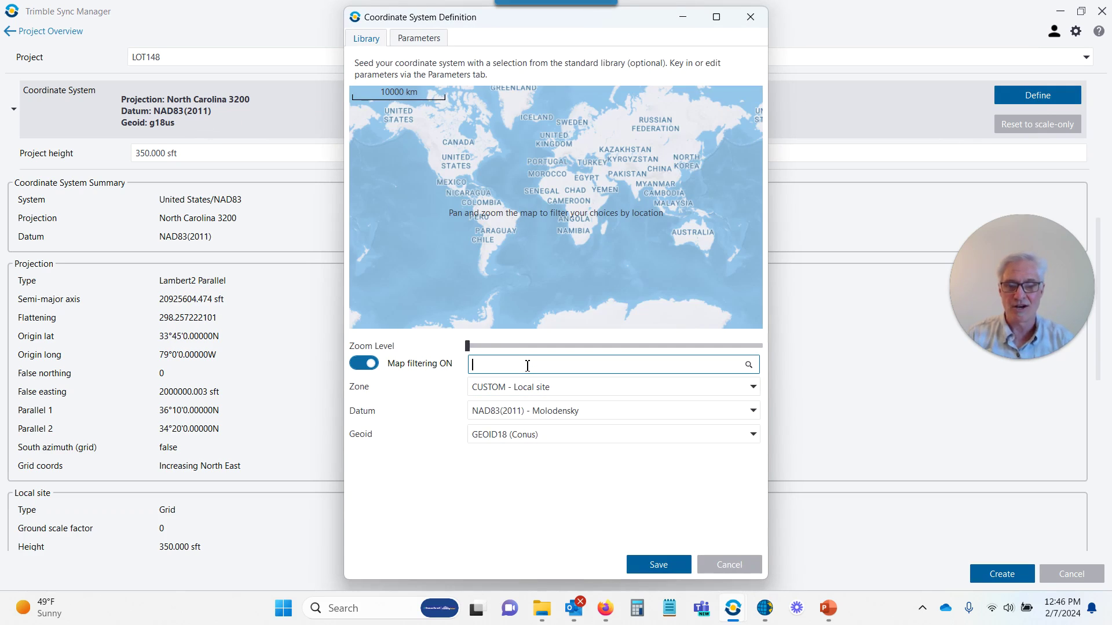
text(north)
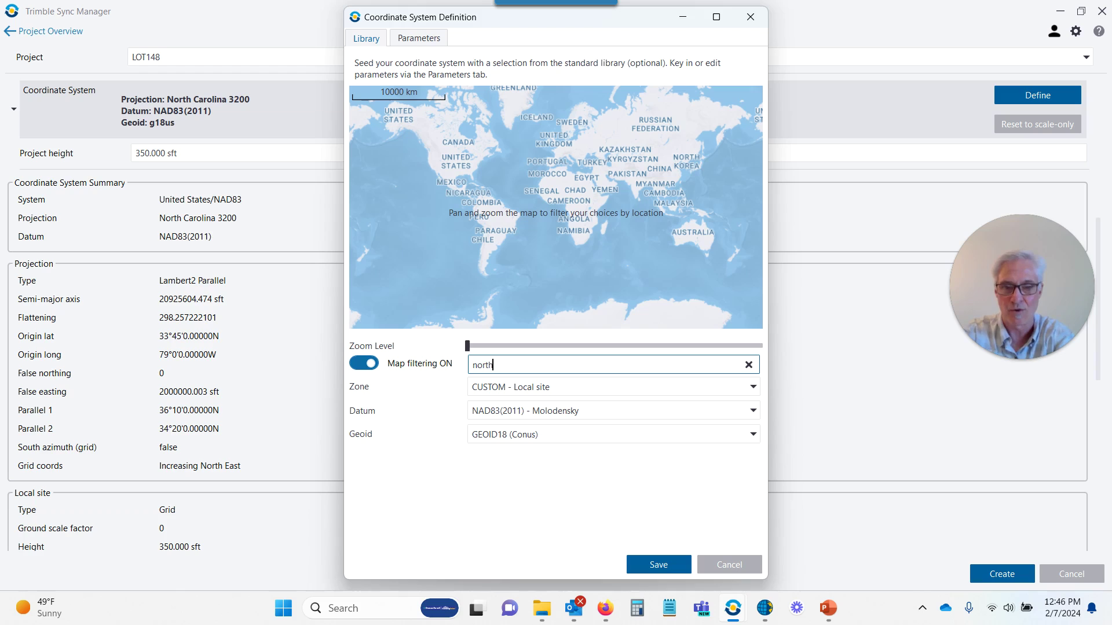
text( carol)
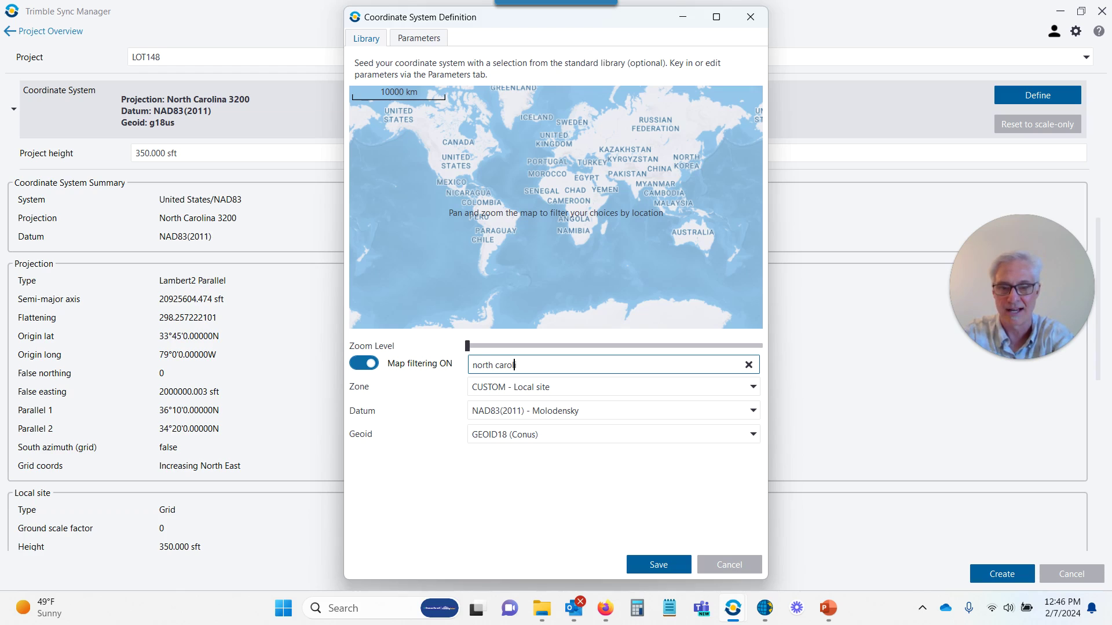
text(ina)
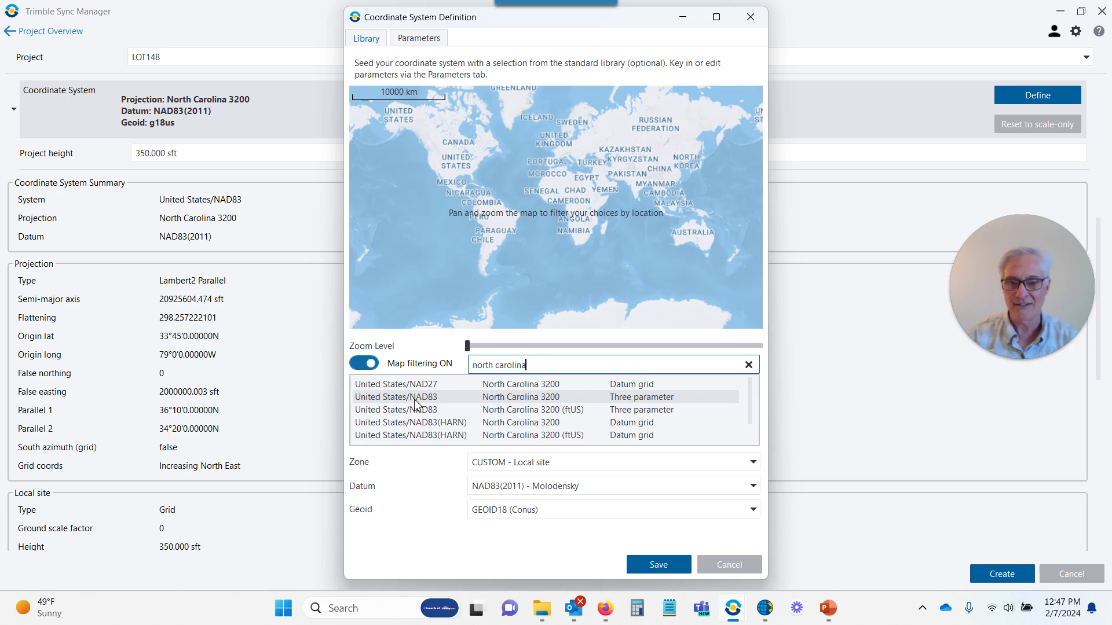
click(516, 397)
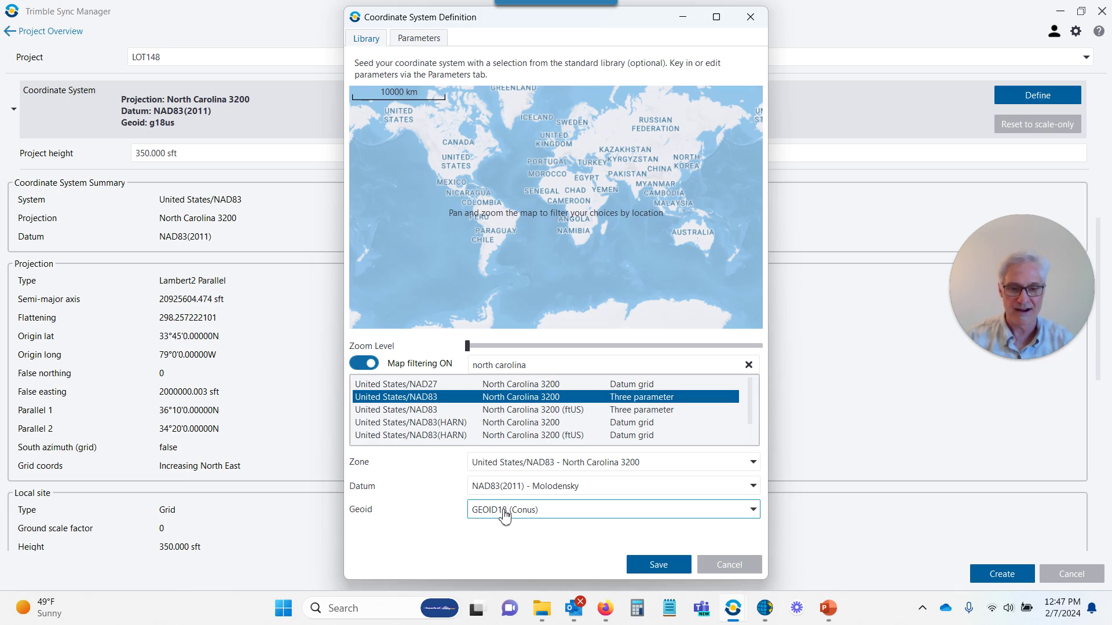
click(659, 566)
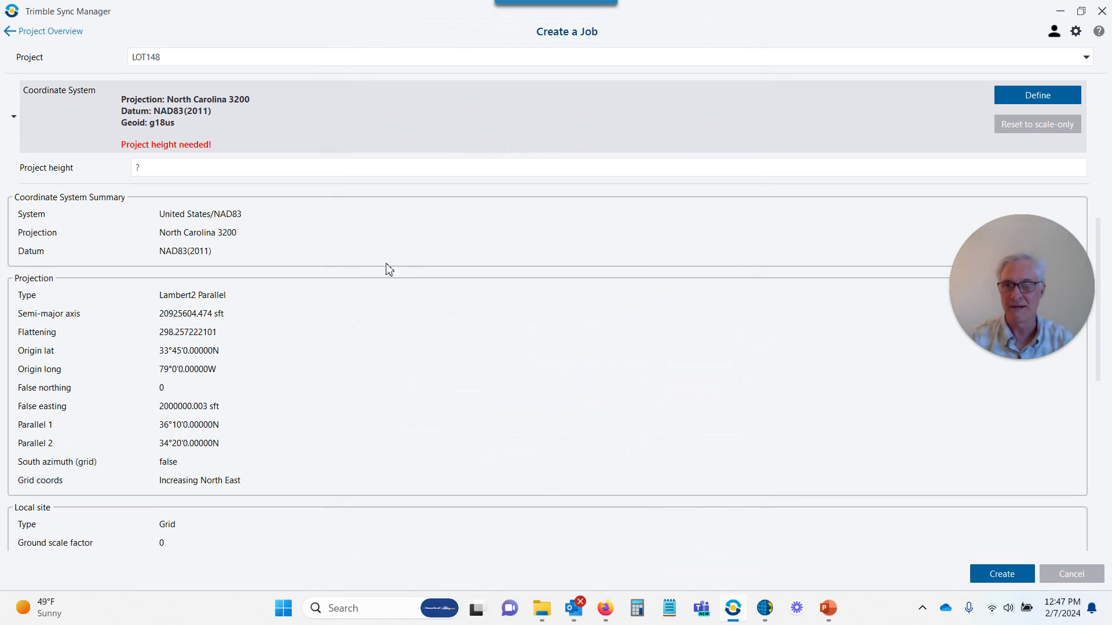
Replace the missing project height with 350, then scroll down to the Cogo settings
click(230, 166)
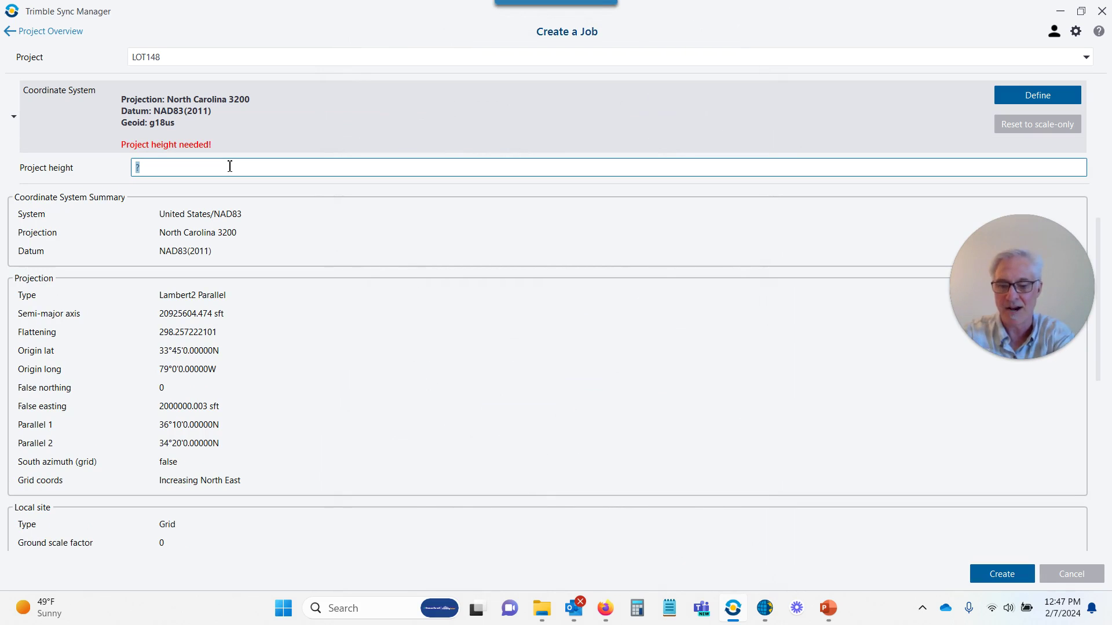
text(350)
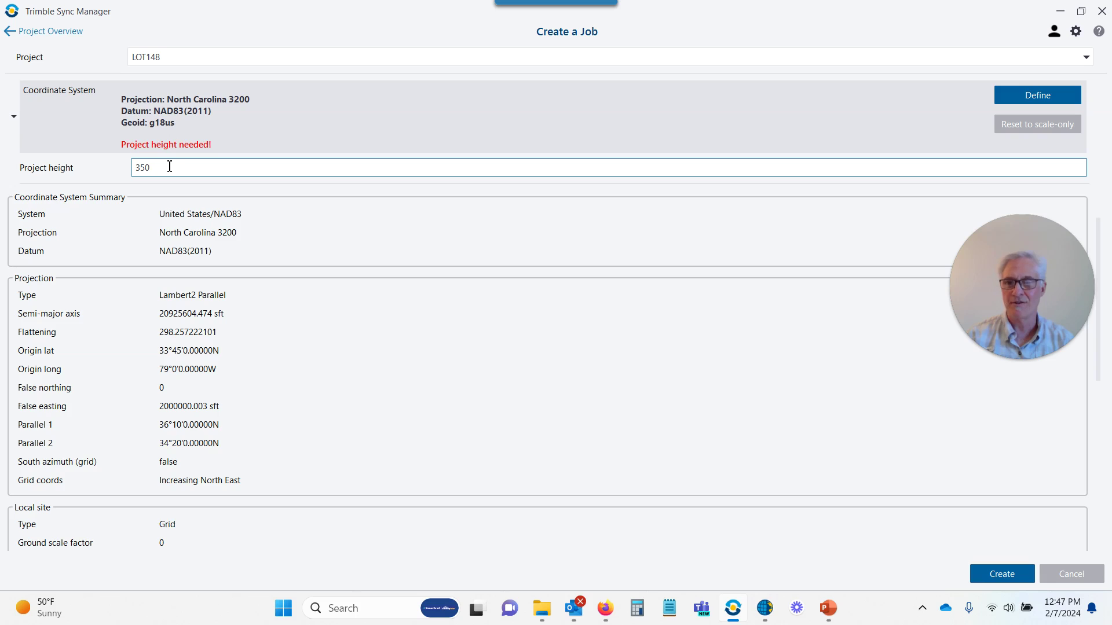
scroll(393, 326, down, 8)
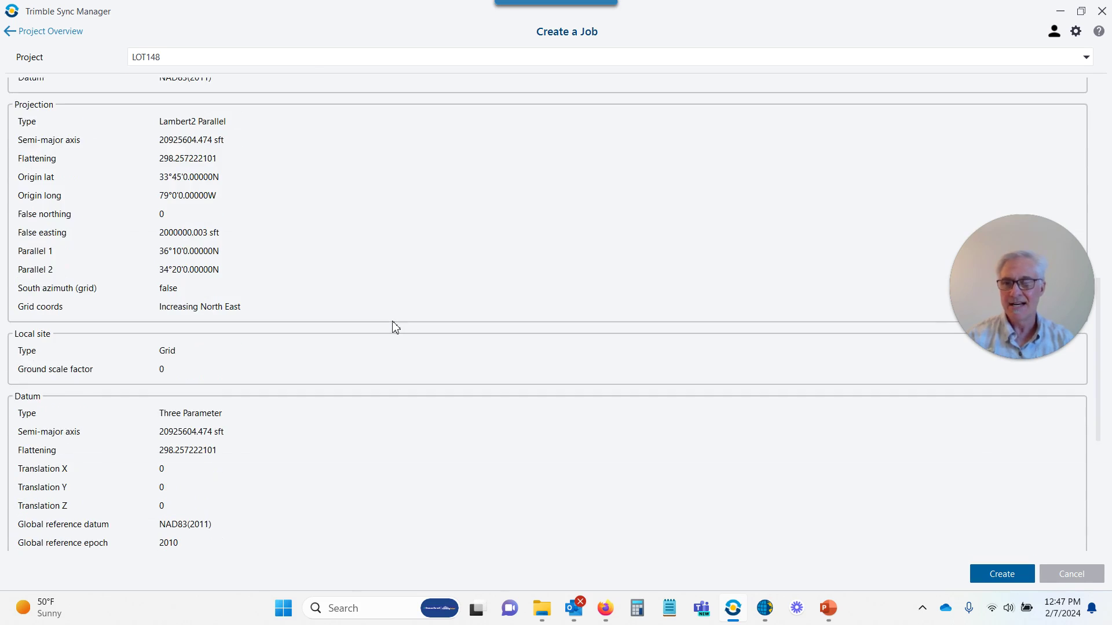
scroll(393, 326, down, 5)
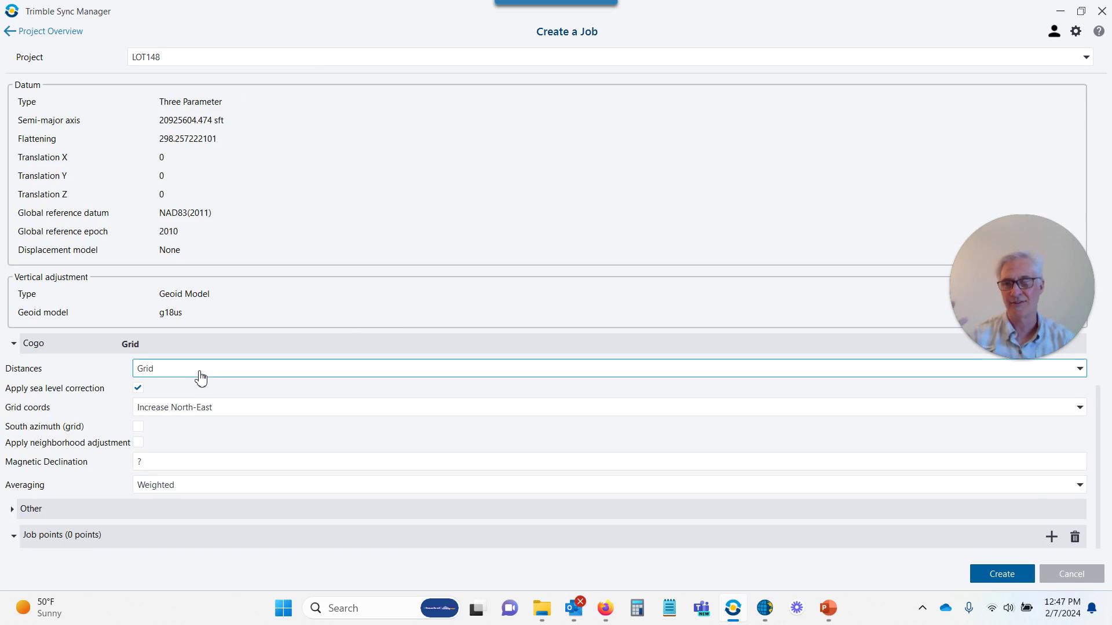
click(201, 378)
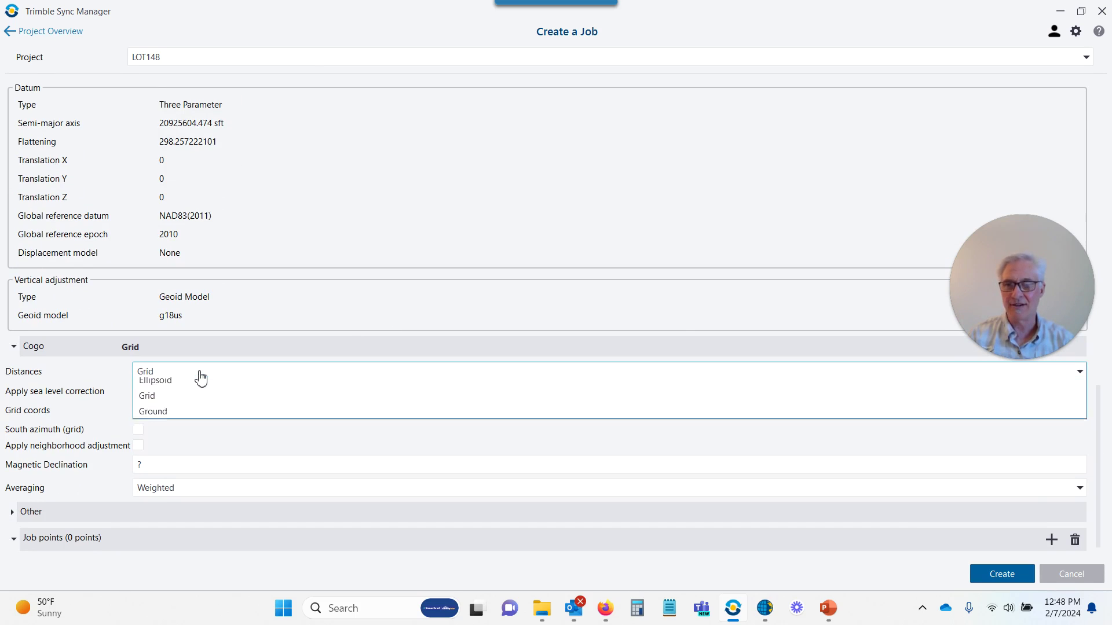
click(196, 403)
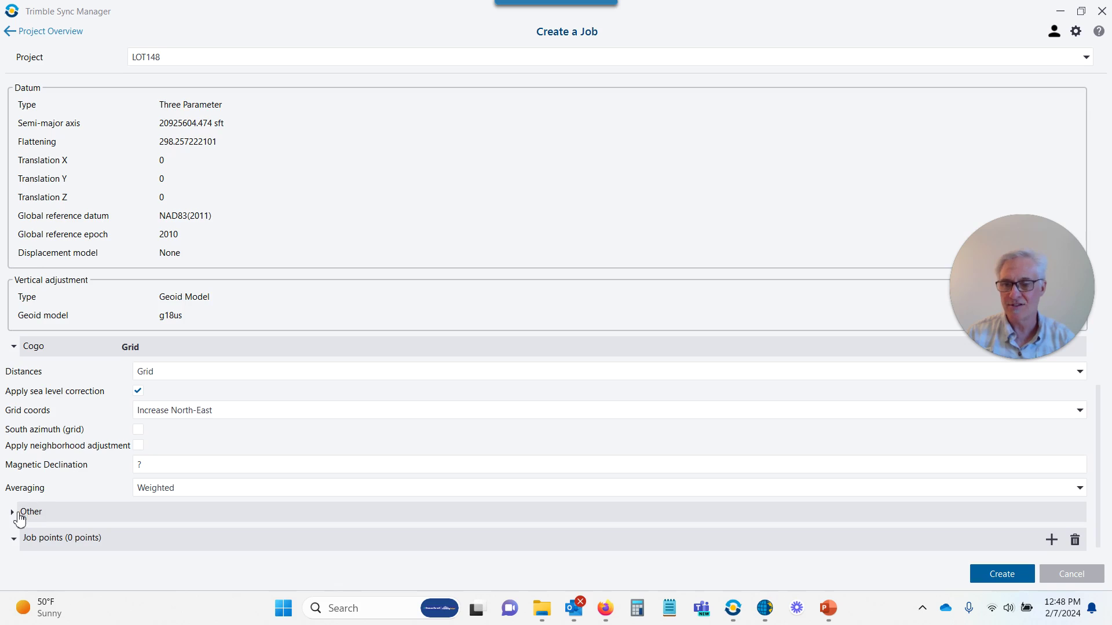
click(18, 512)
scroll(156, 355, down, 3)
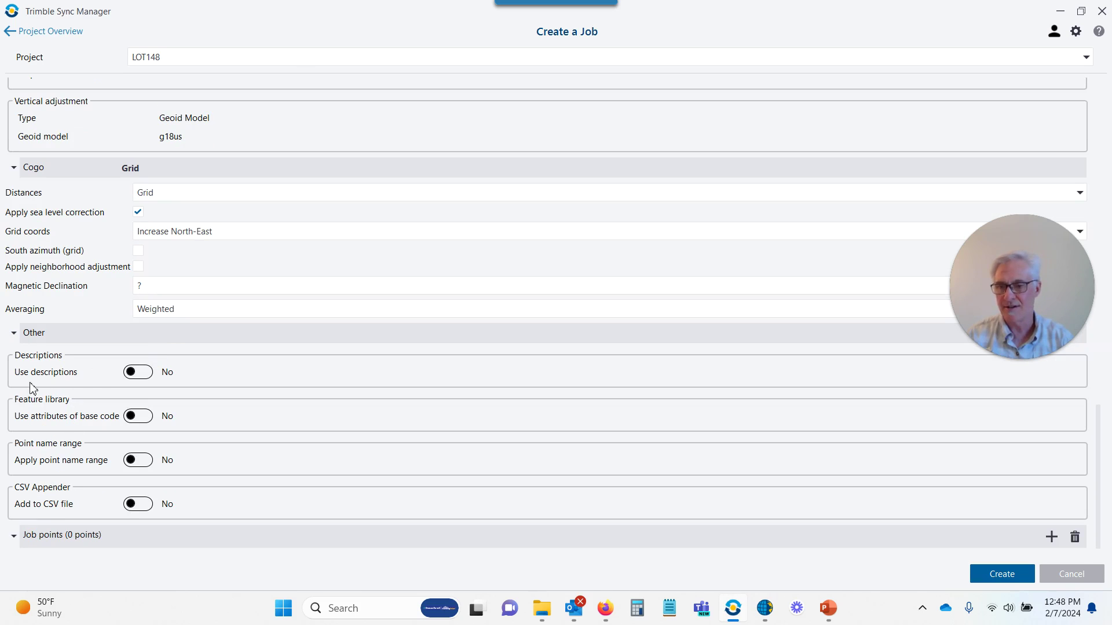
click(14, 334)
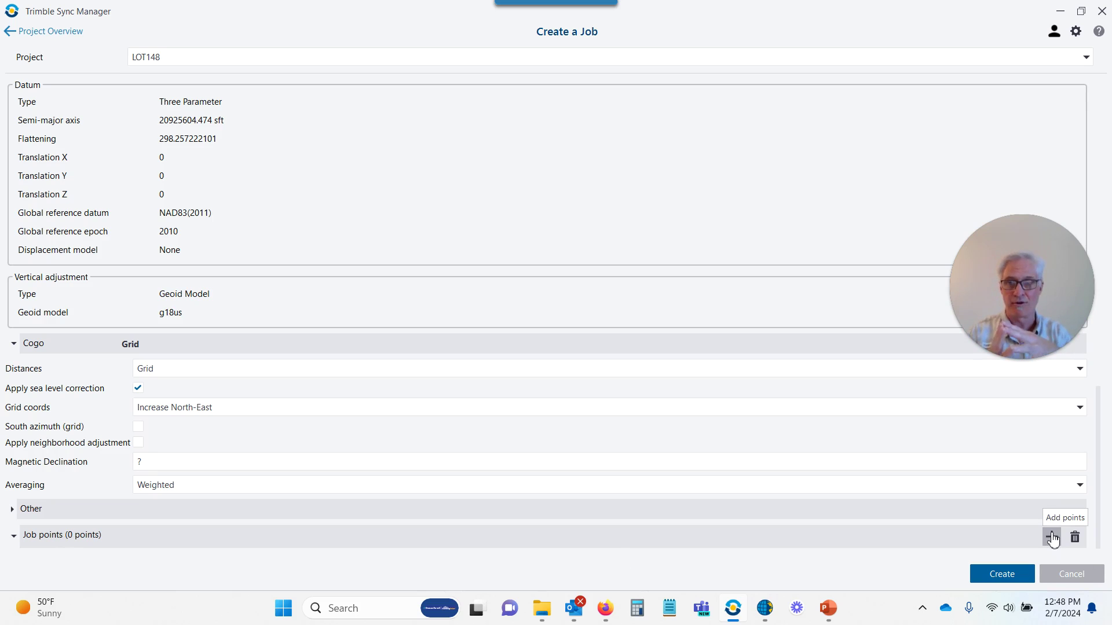
Review the coordinate system and Cogo settings on the form, then create the LOT148 job
scroll(692, 203, up, 10)
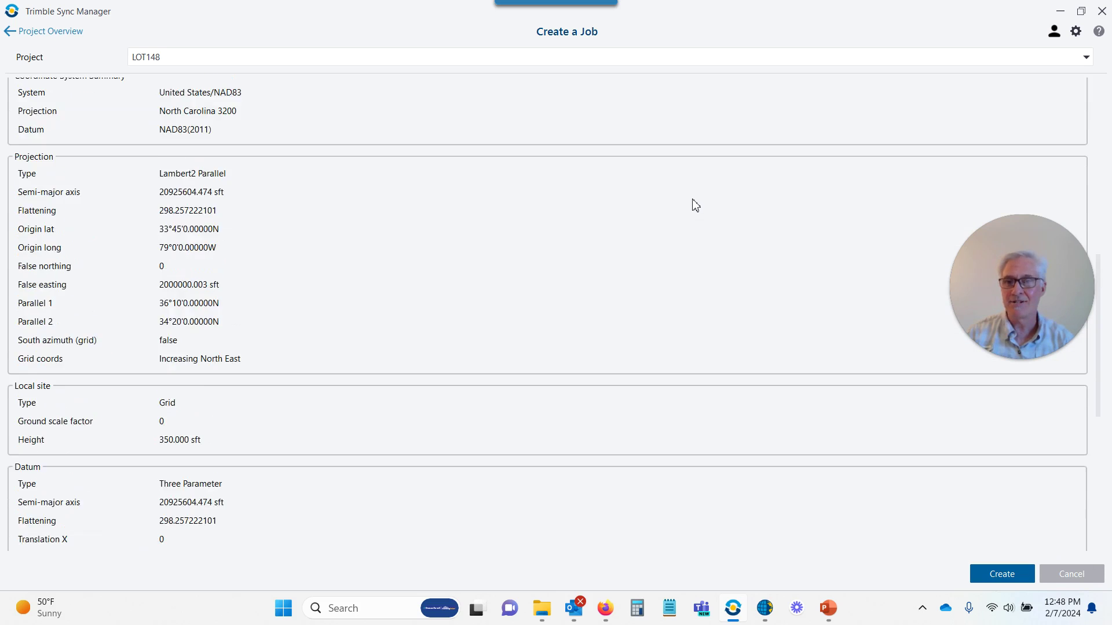
scroll(695, 207, up, 3)
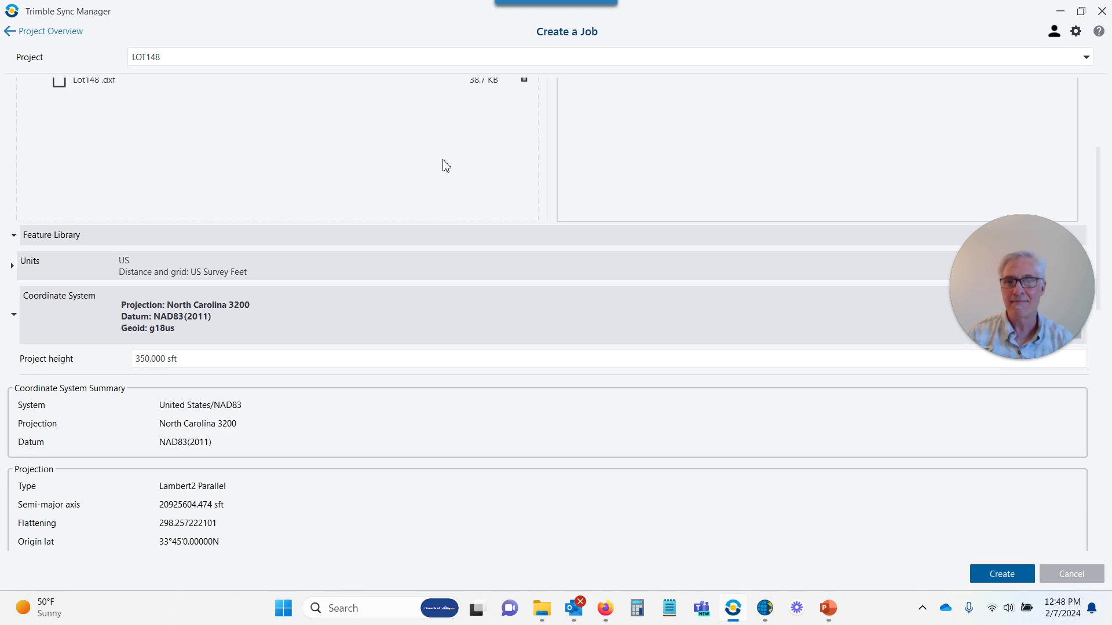
scroll(1099, 206, up, 3)
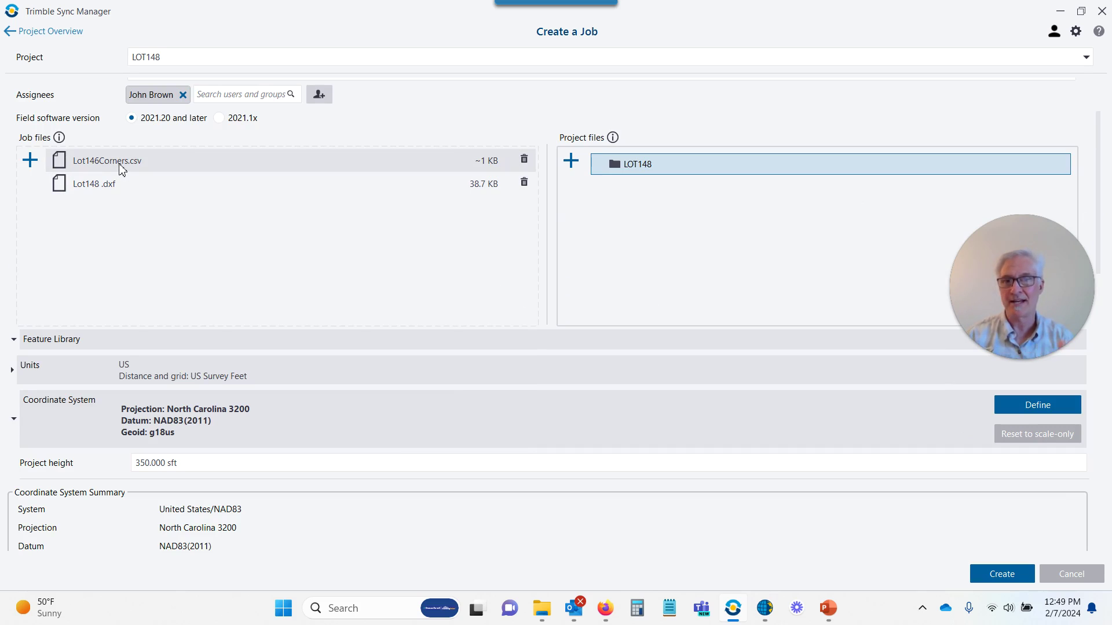
mouse_move(122, 168)
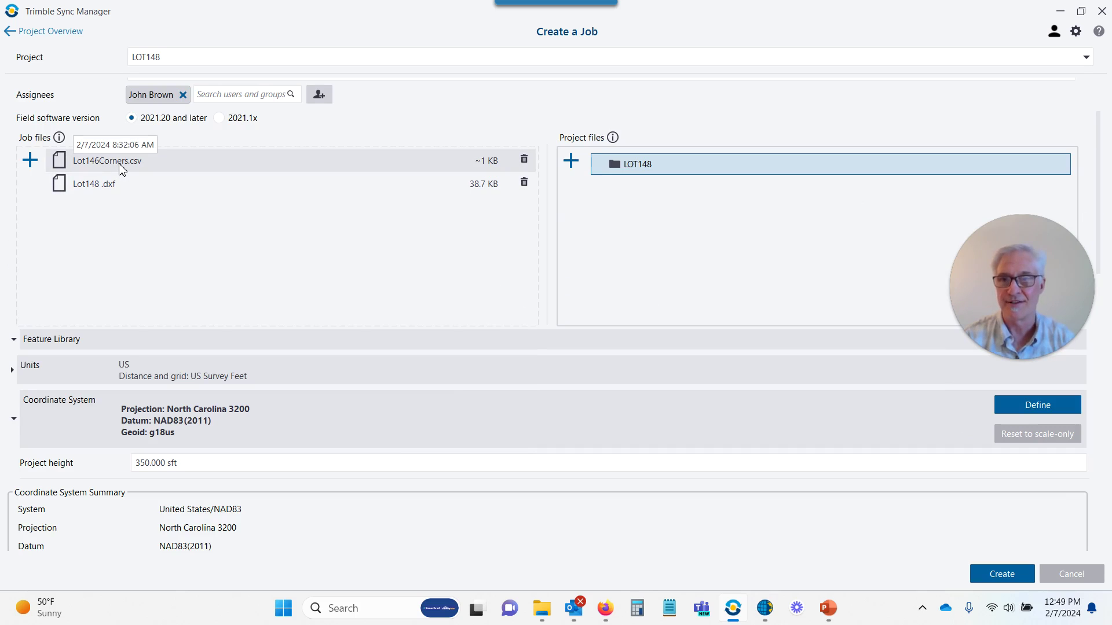
scroll(214, 141, up, 2)
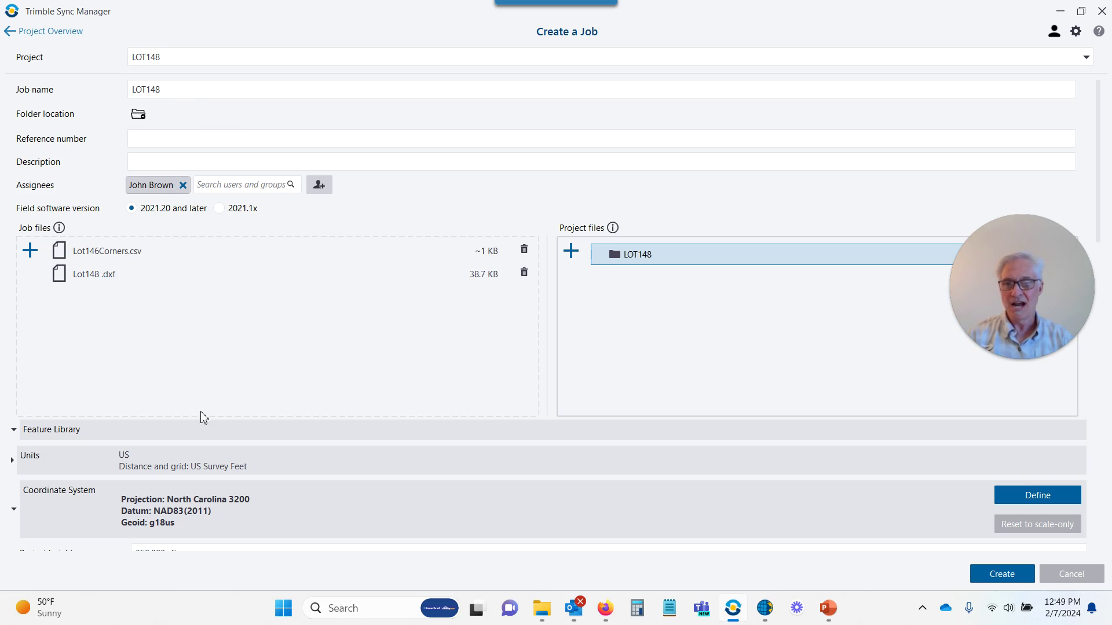
scroll(222, 463, down, 2)
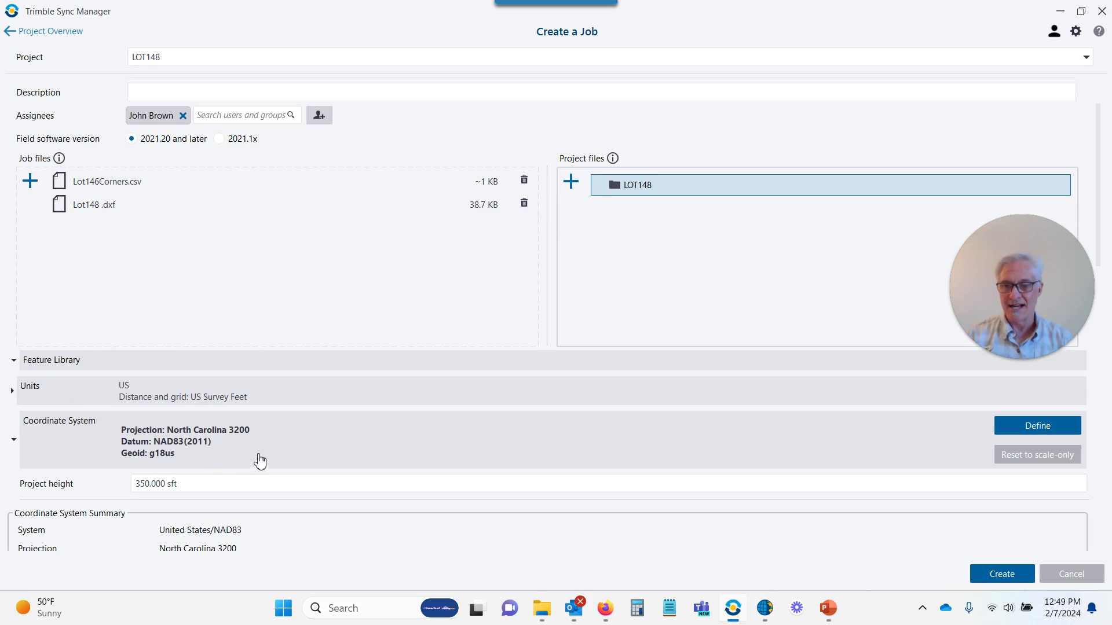
scroll(258, 446, down, 4)
scroll(258, 438, down, 10)
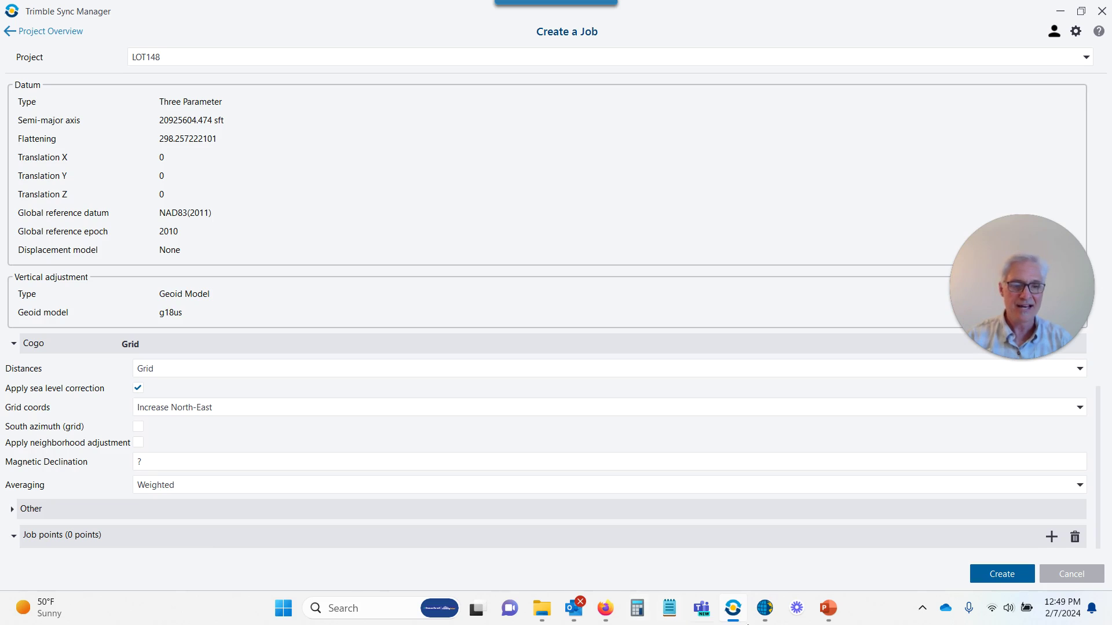
click(996, 582)
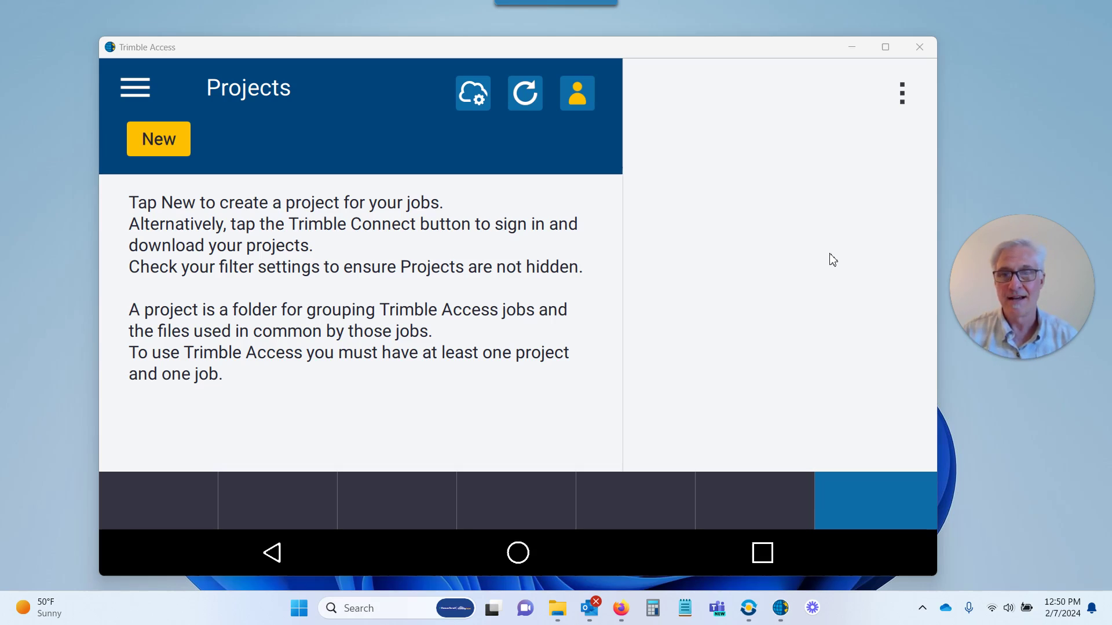
Check the signed-in account, refresh the projects list, and open the LOT148 project
click(576, 99)
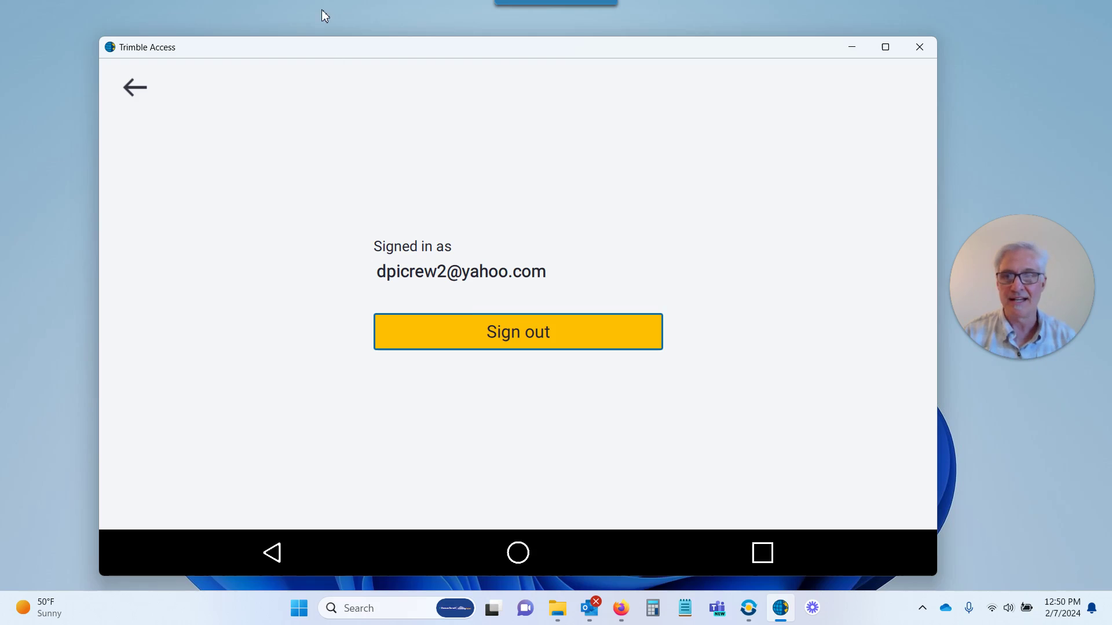
click(134, 89)
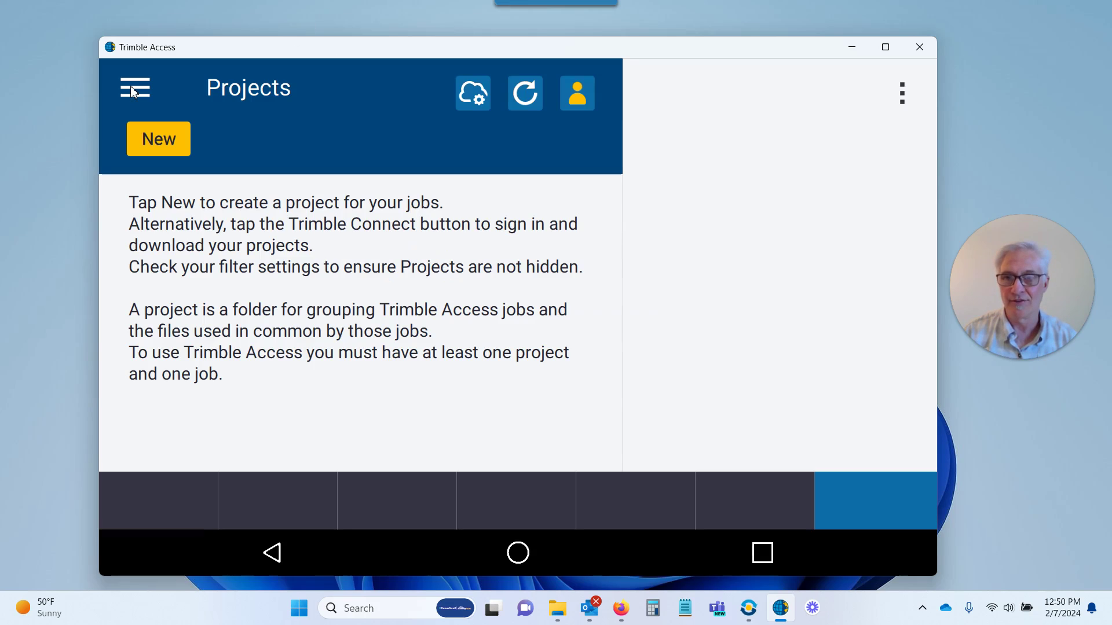
click(527, 100)
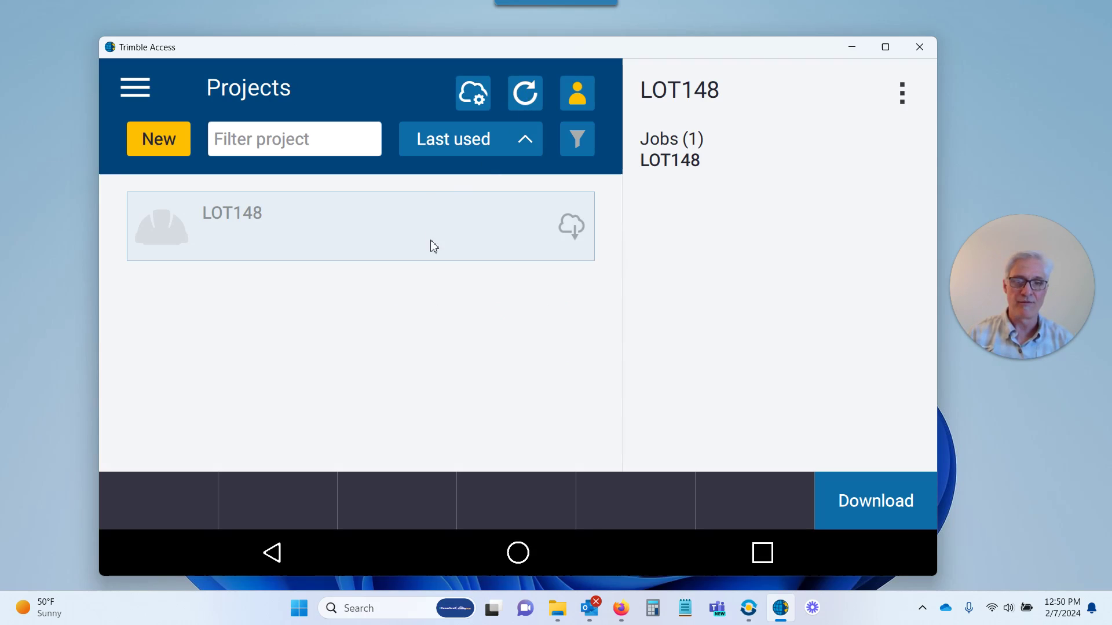
click(568, 233)
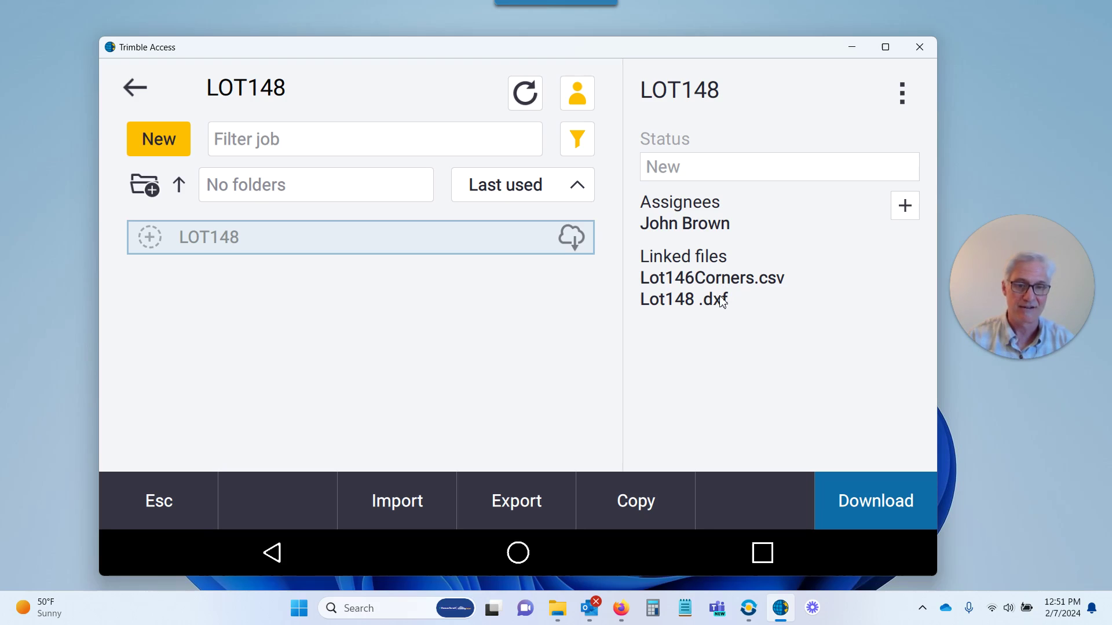
Download the LOT148 job to the controller
click(875, 502)
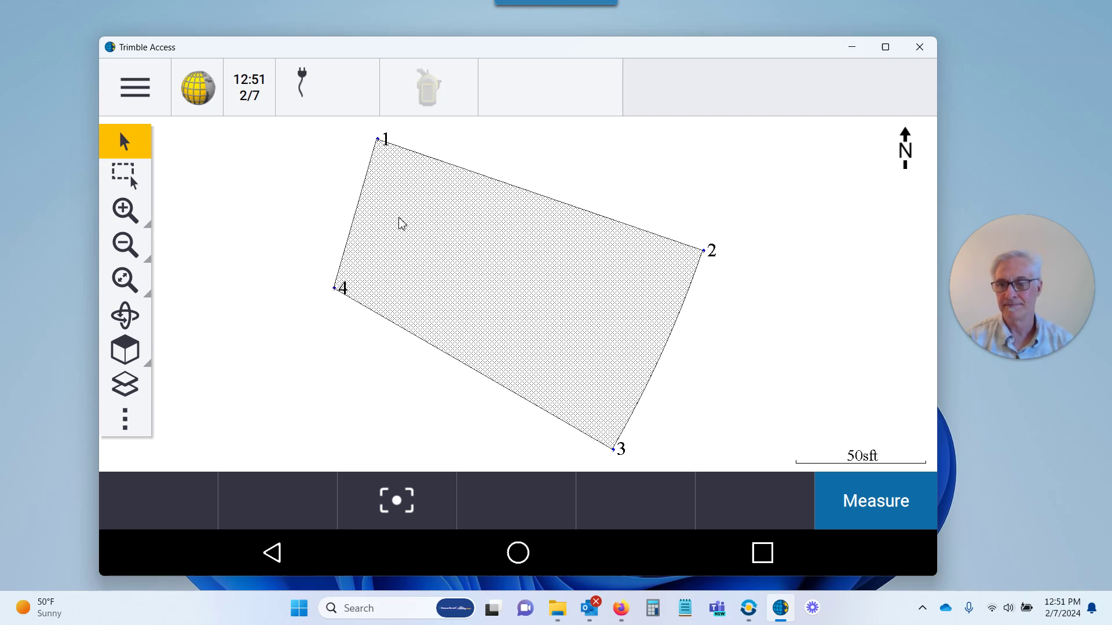
Leave the LOT148 map through the main menu and return to the Jobs list
click(45, 315)
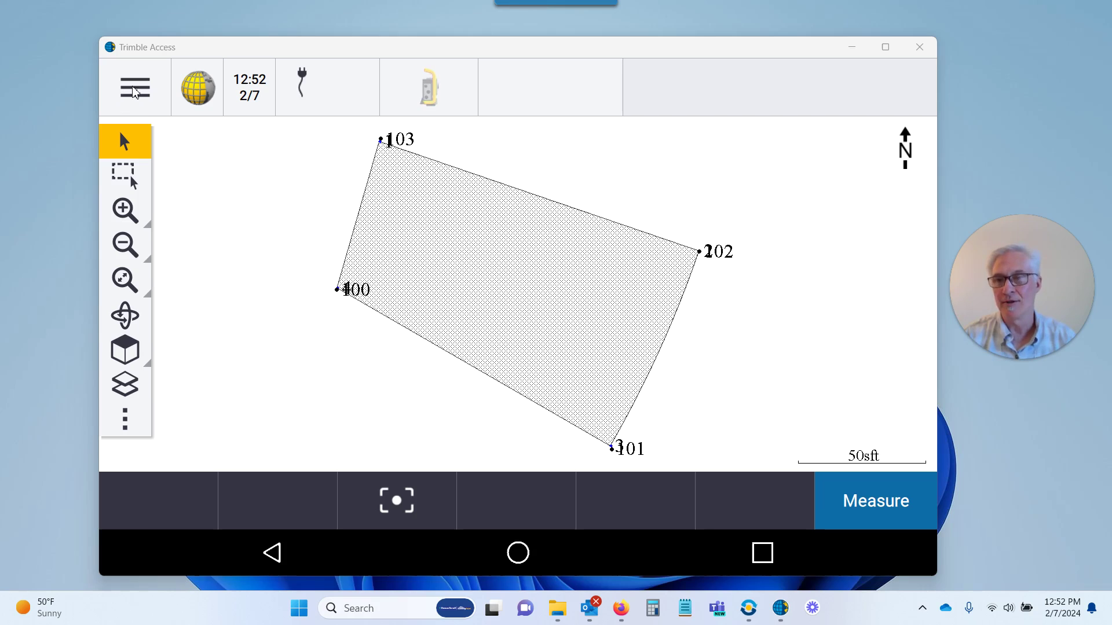
click(134, 89)
click(135, 137)
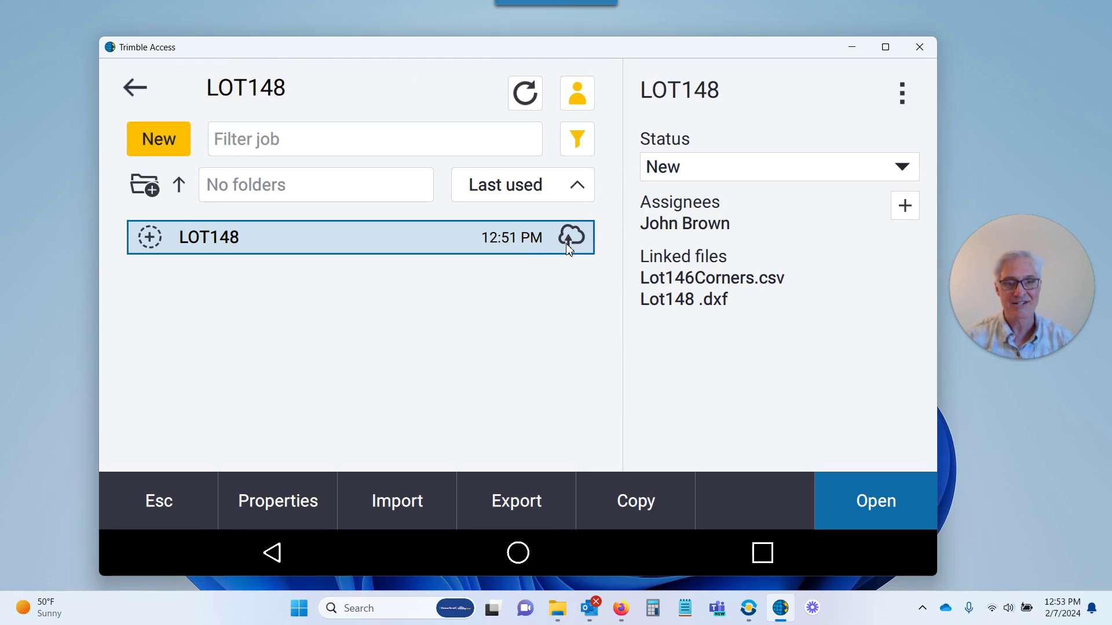
Upload the LOT148 job, set its status to Field work complete, and refresh the job list
click(903, 96)
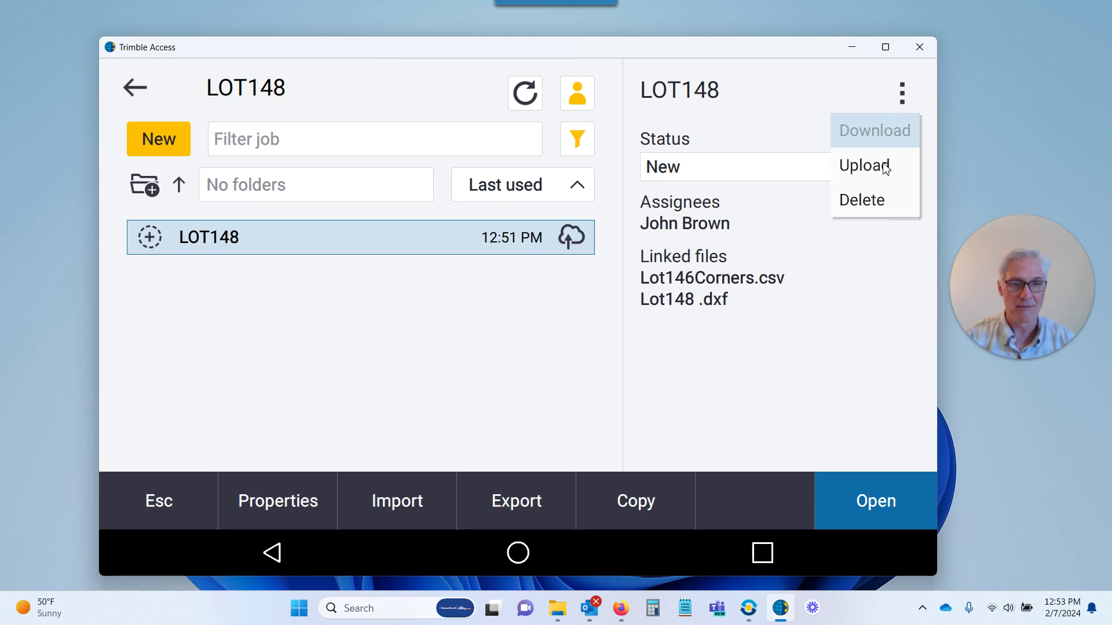
click(886, 169)
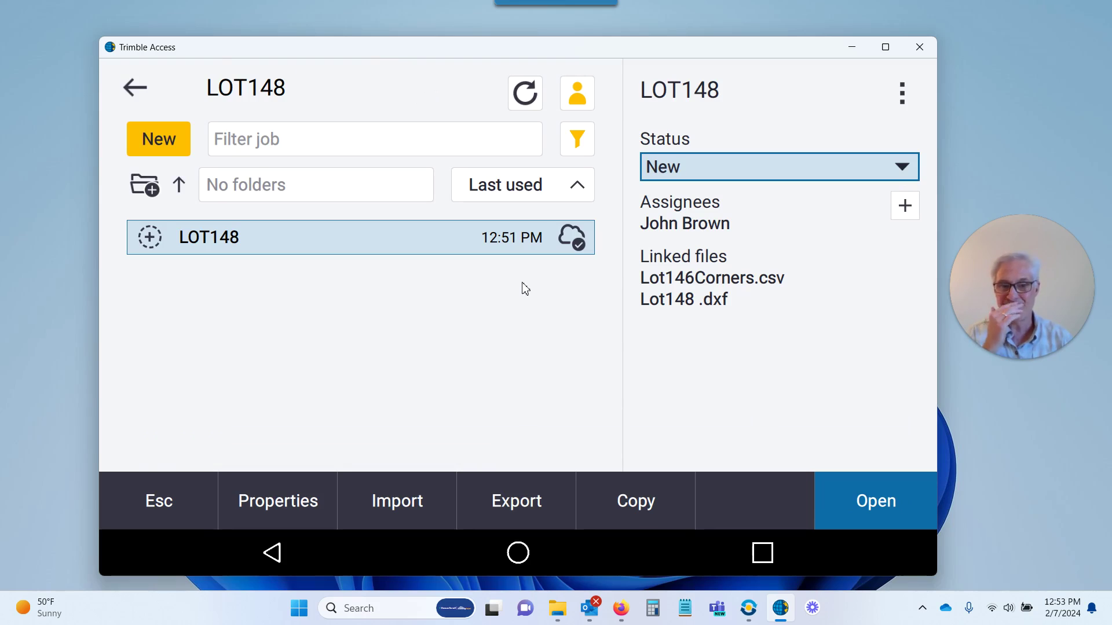
click(903, 171)
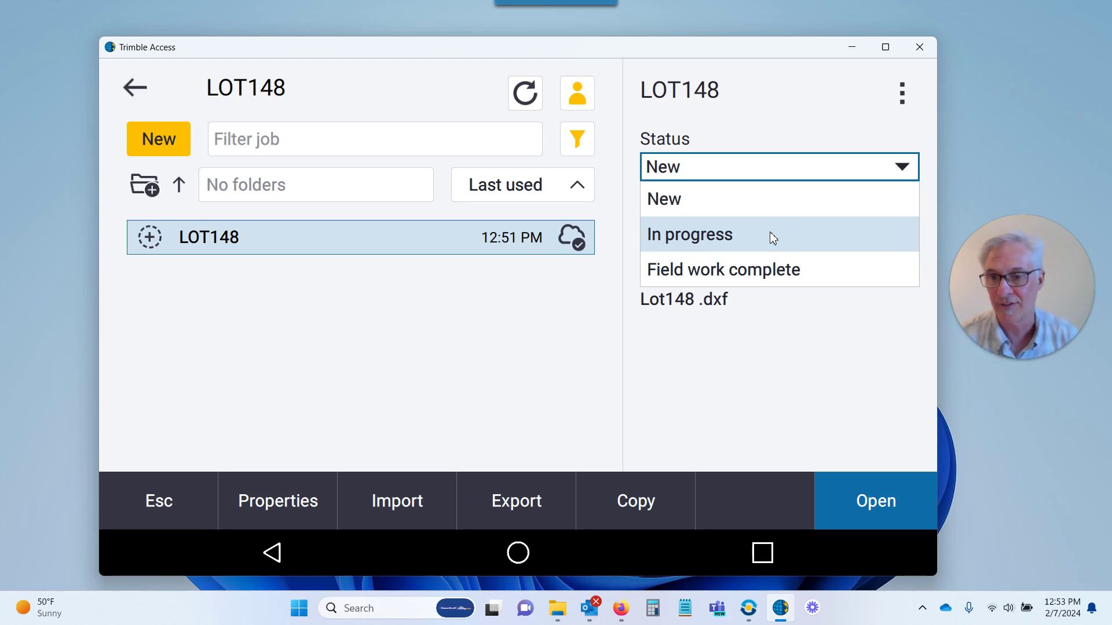
click(771, 267)
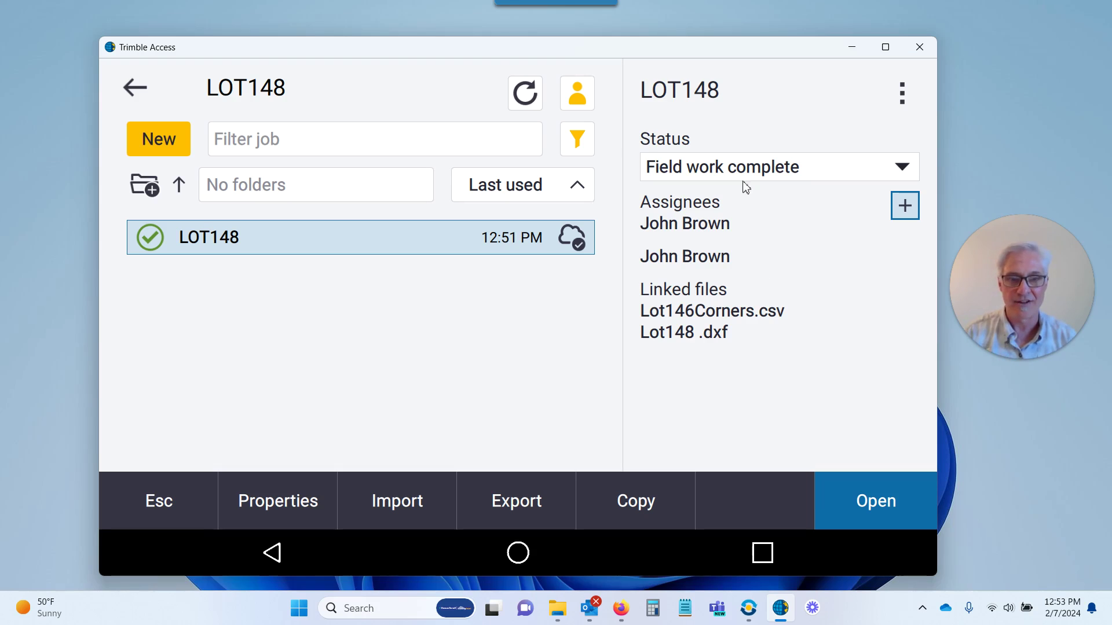
click(529, 95)
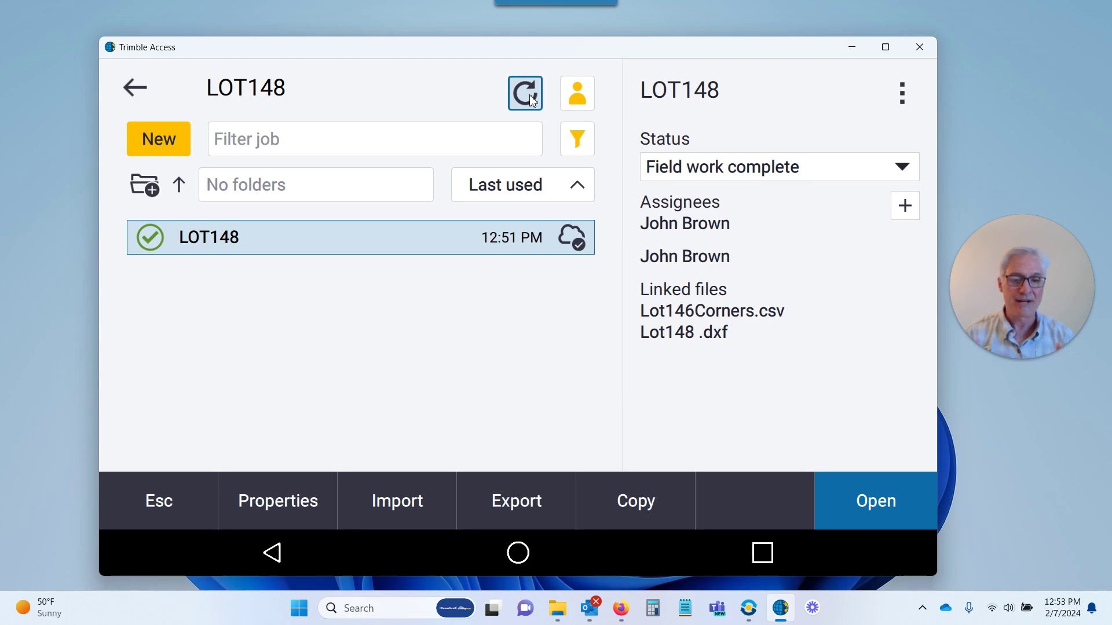
click(749, 612)
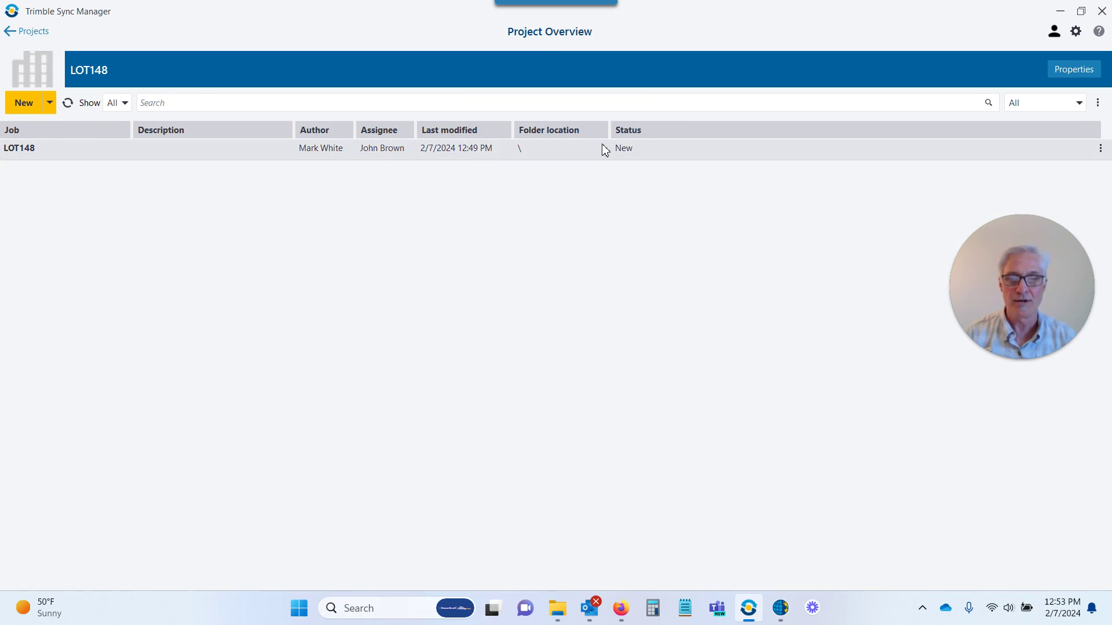
Refresh Project Overview and open the LOT148 job, now Field Work Complete, for review
click(69, 105)
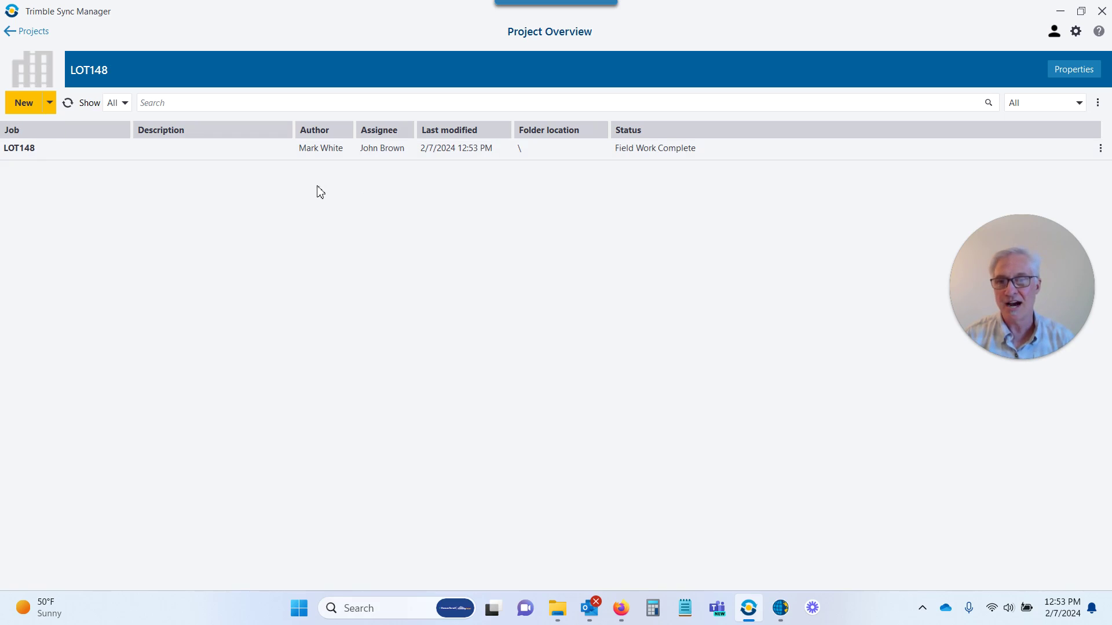
double_click(89, 151)
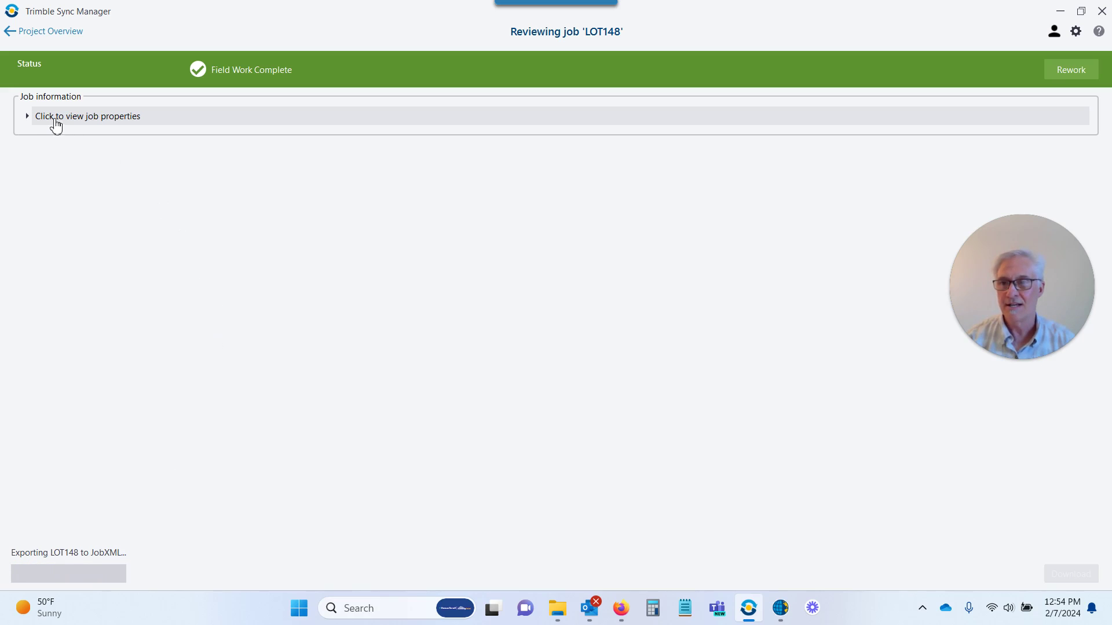
Check LOT148's job properties, linked CSV and DXF files and map, then start its download
click(29, 116)
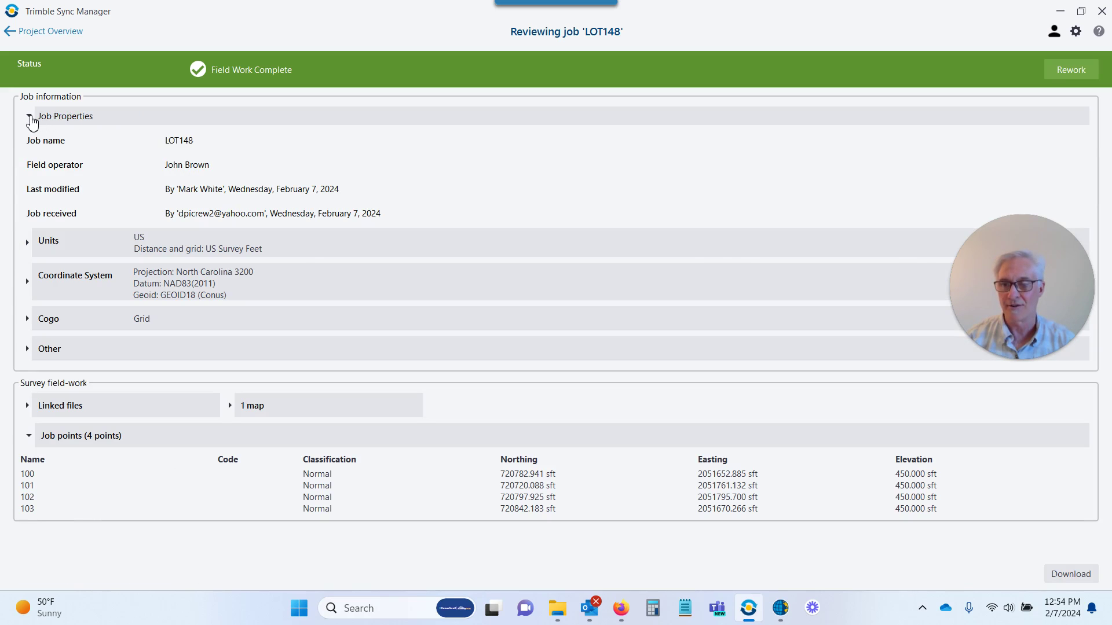
click(30, 118)
click(30, 117)
click(30, 118)
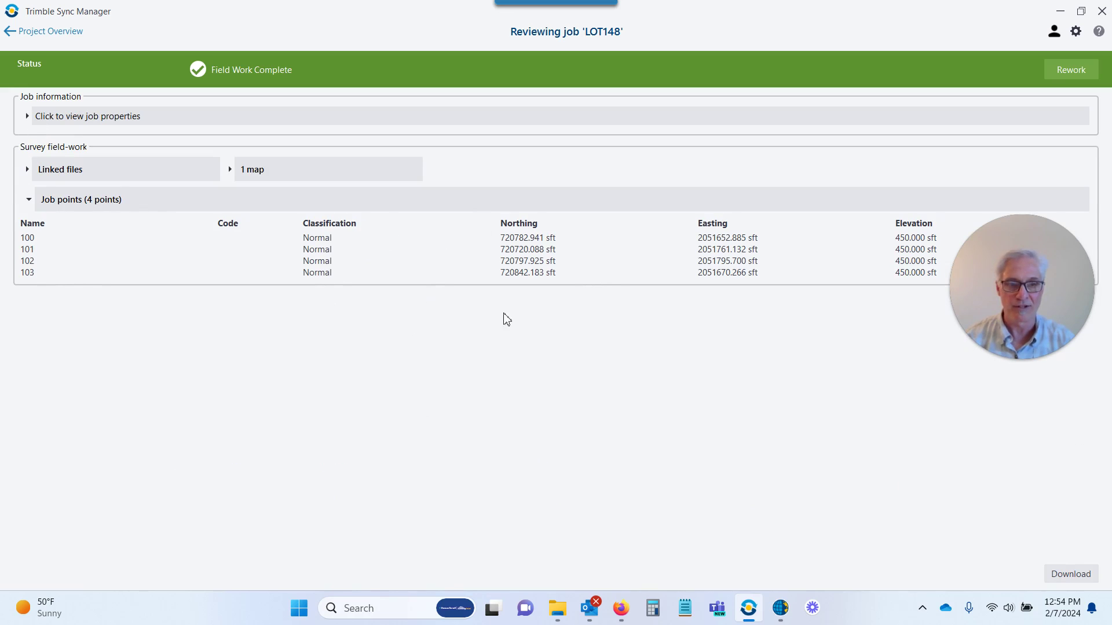
click(99, 170)
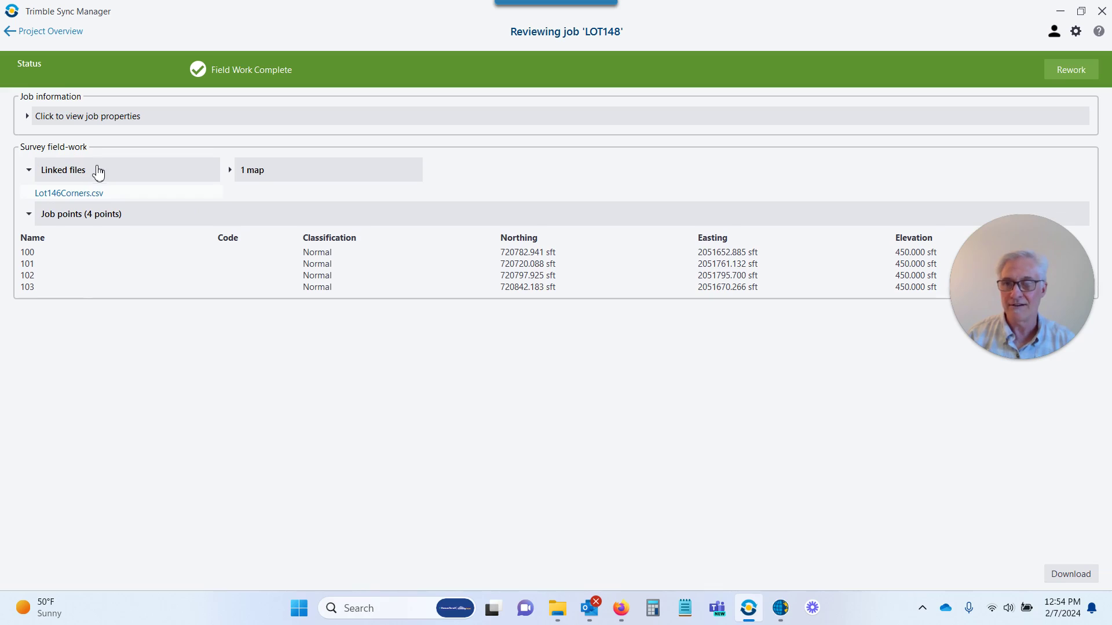
click(281, 175)
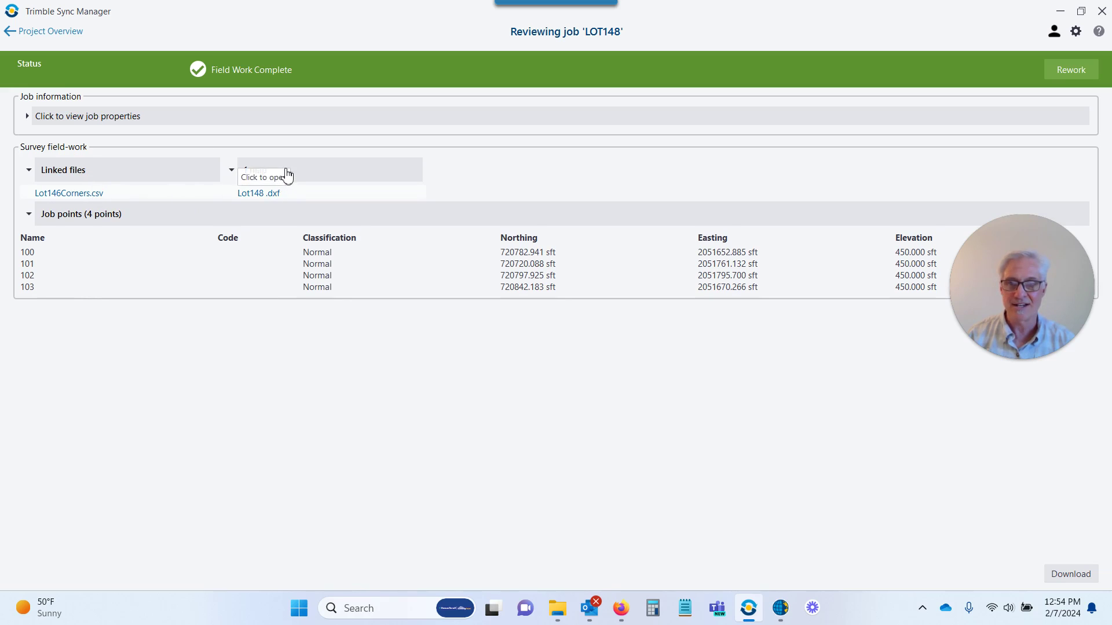
click(1074, 576)
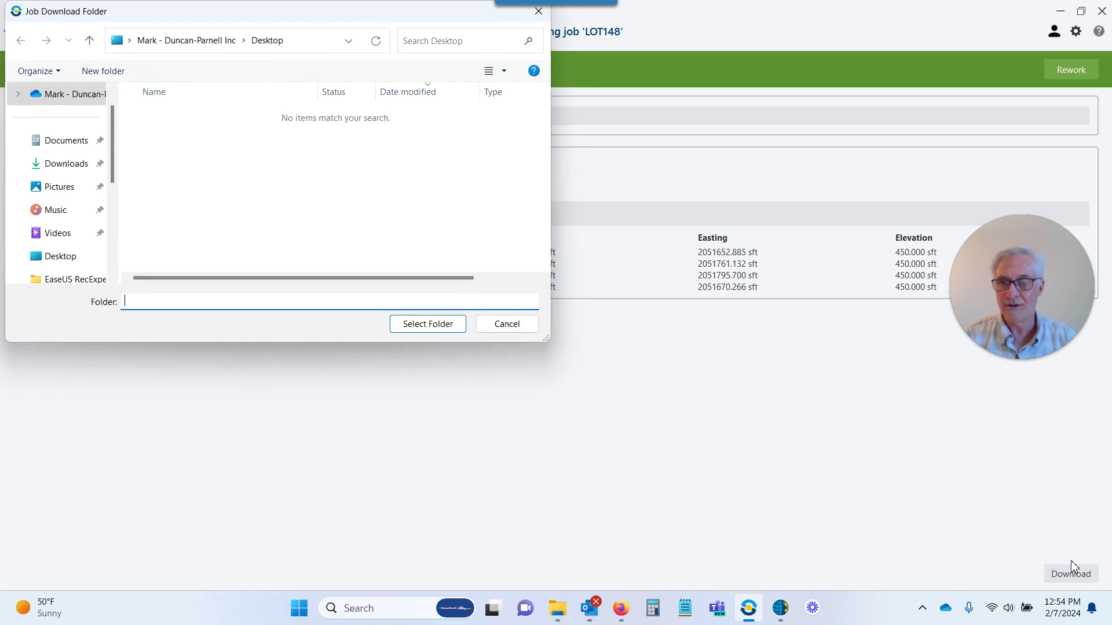
Choose Documents as the download folder for LOT148.jxl and LOT148.job
click(75, 141)
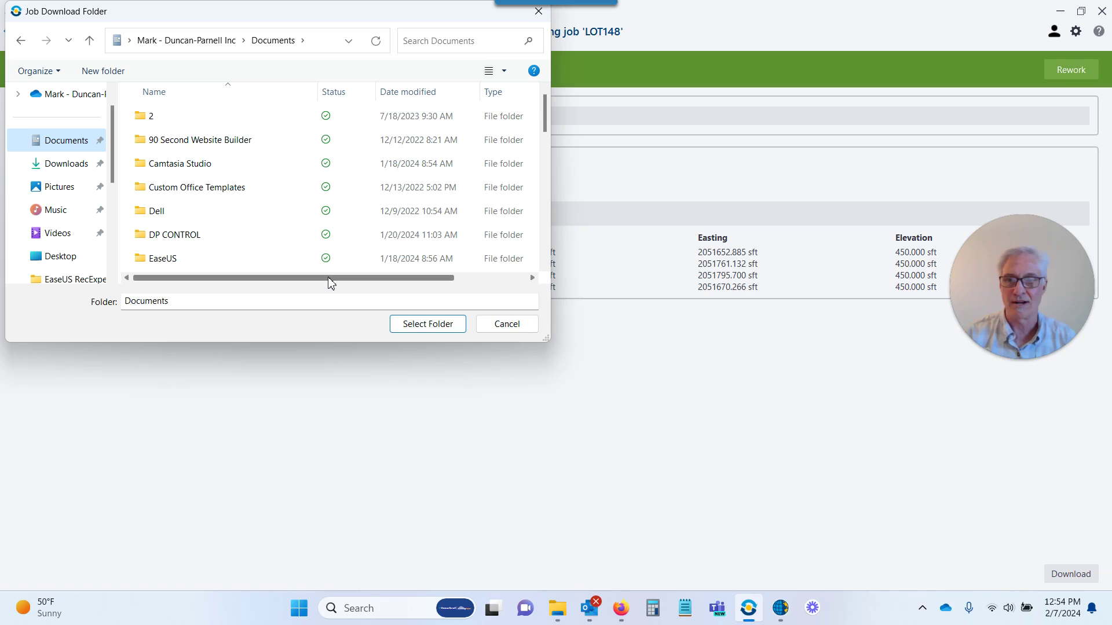
click(406, 325)
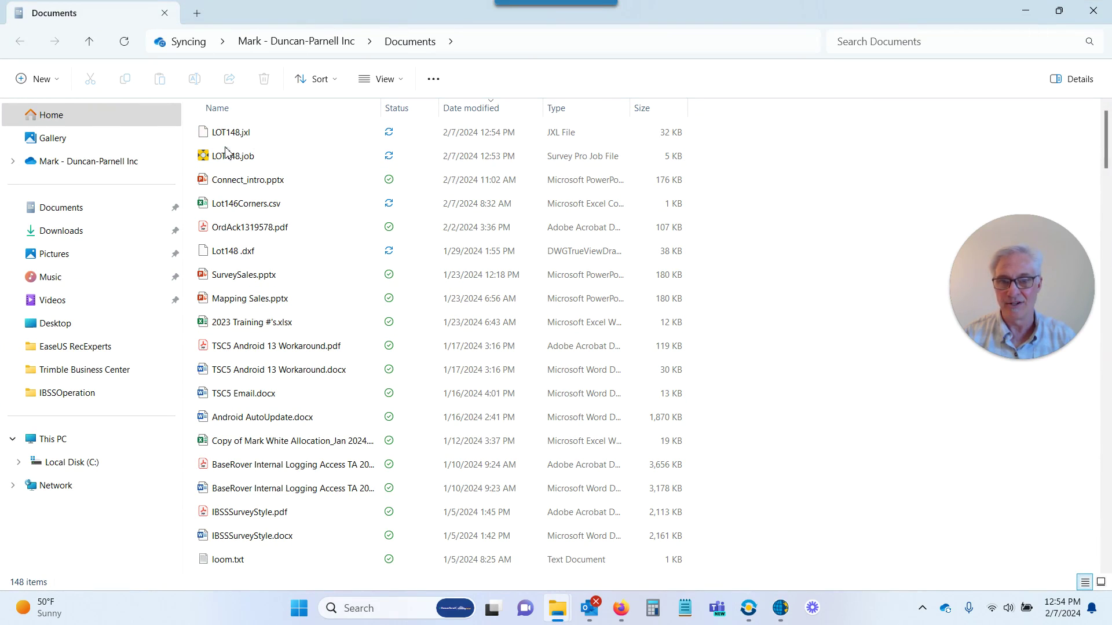
mouse_move(231, 165)
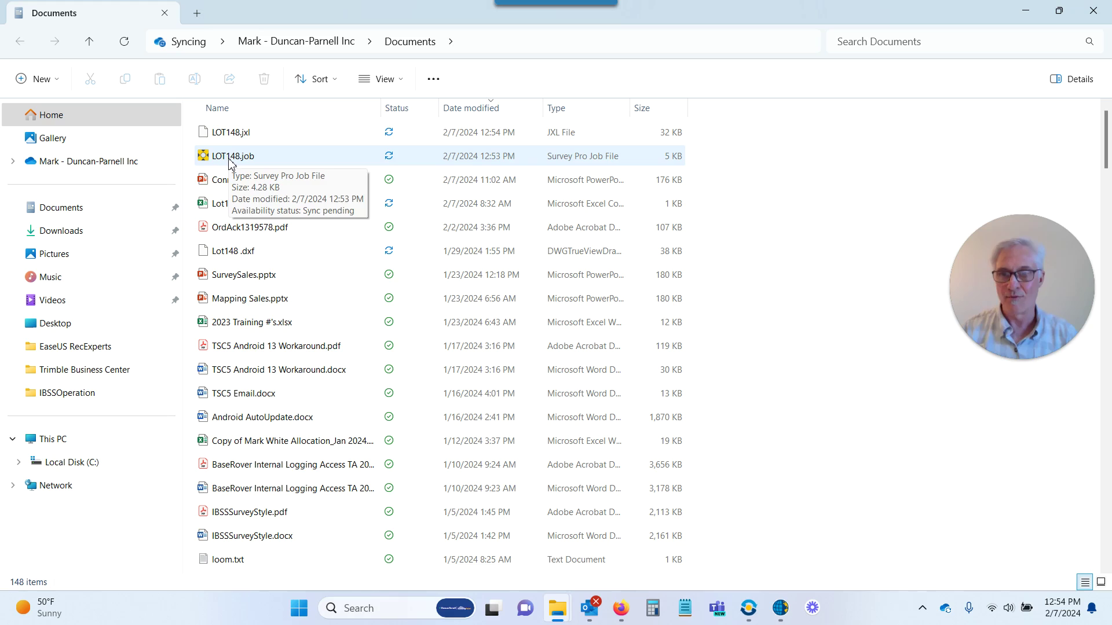
mouse_move(232, 137)
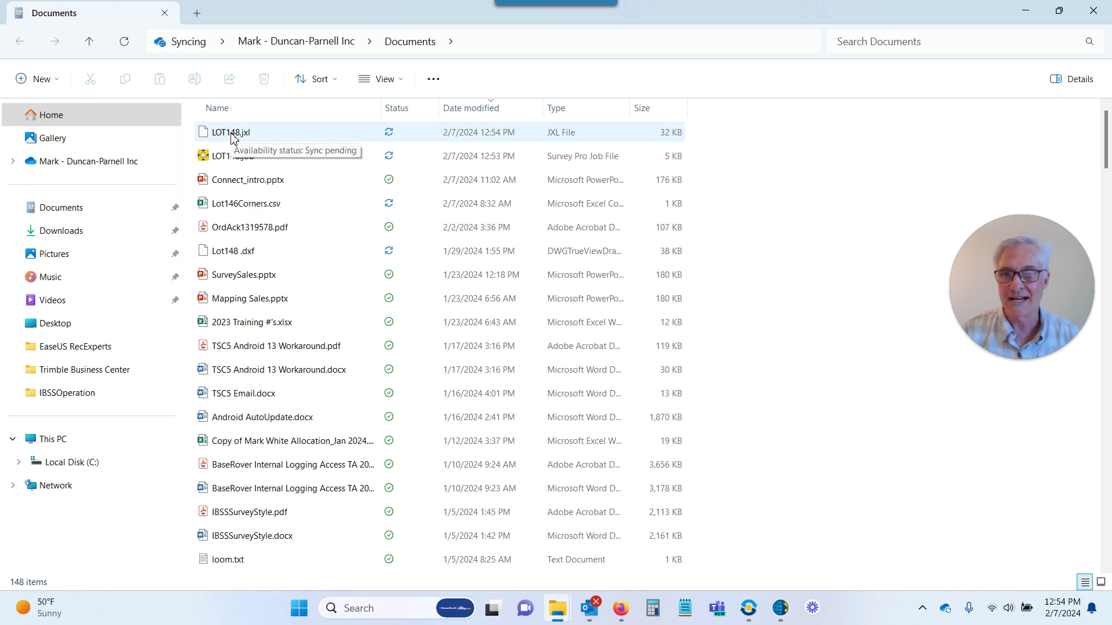